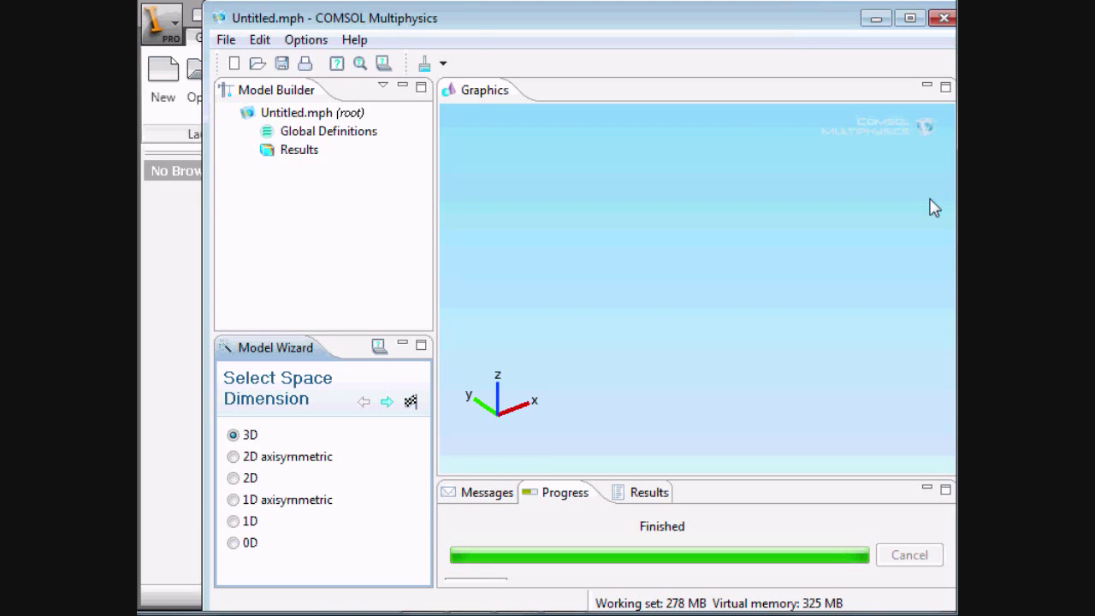
# Leave the 3D Model Wizard waiting and bring the Autodesk Inventor window to the front
pyautogui.click(177, 194)
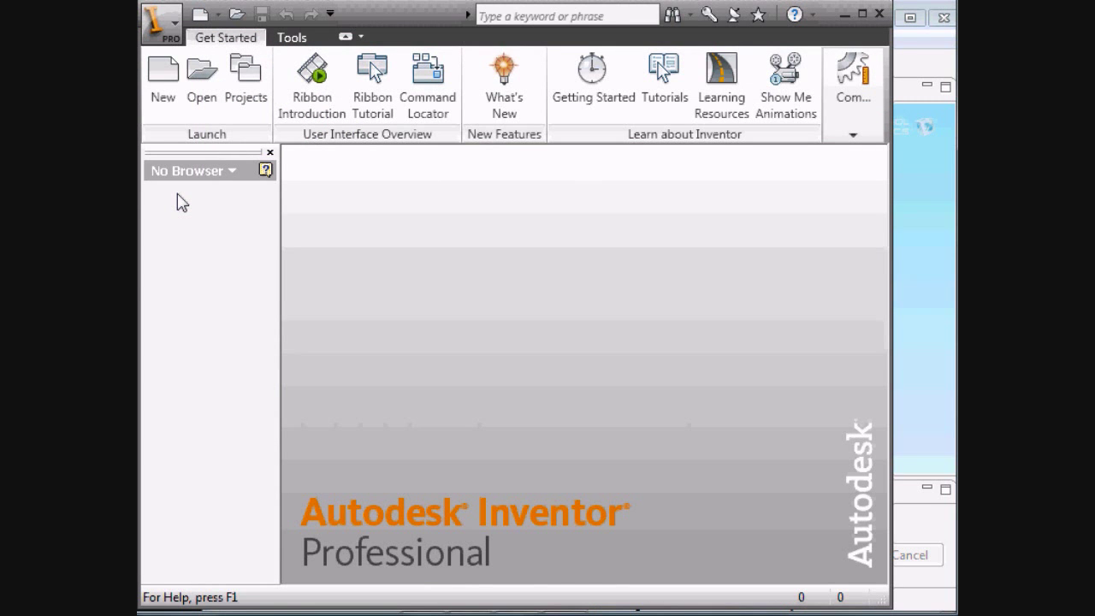
# Open pacemaker_electrode - 2011.ipt from Inventor's recent documents and orbit the electrode part
pyautogui.click(161, 26)
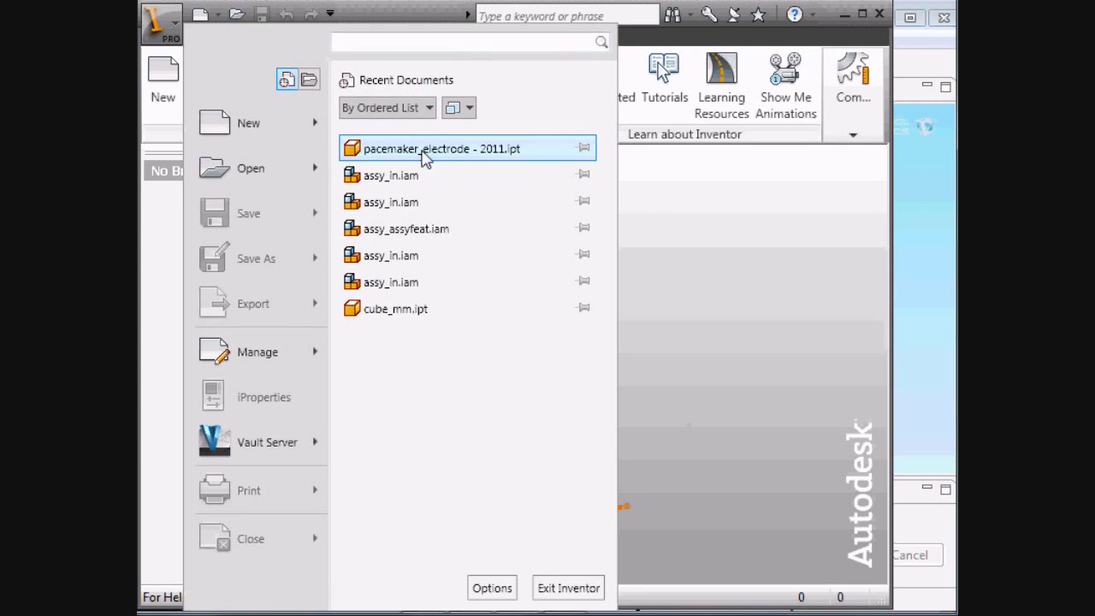
pyautogui.click(421, 150)
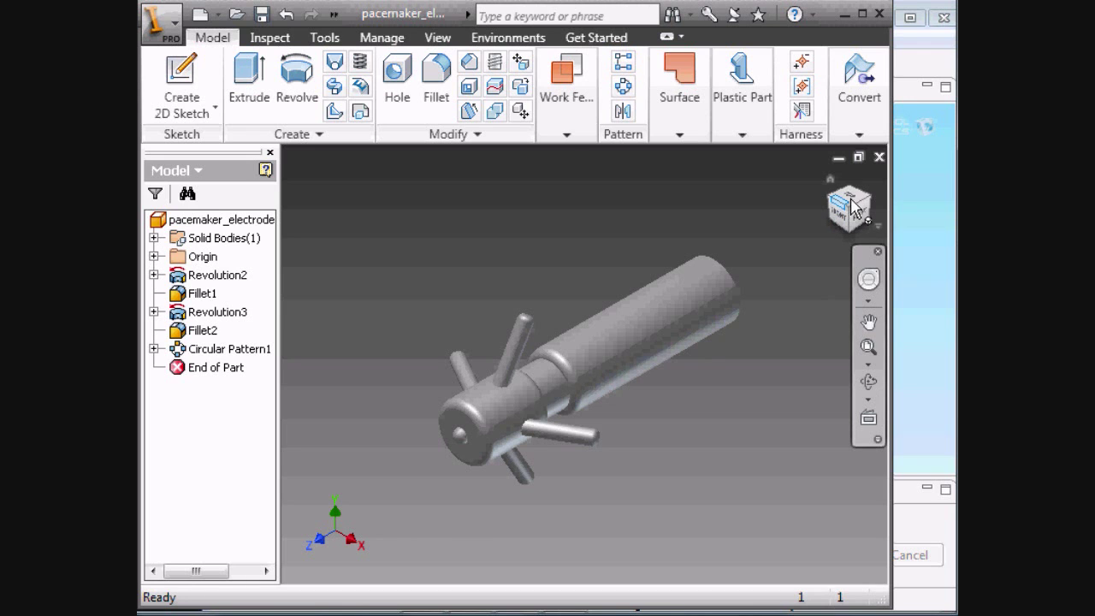
pyautogui.moveTo(849, 210)
pyautogui.mouseDown()
pyautogui.moveTo(867, 178)
pyautogui.moveTo(876, 186)
pyautogui.mouseUp()
# Create a 3D COMSOL model with Electric Currents (ec) physics
pyautogui.click(913, 221)
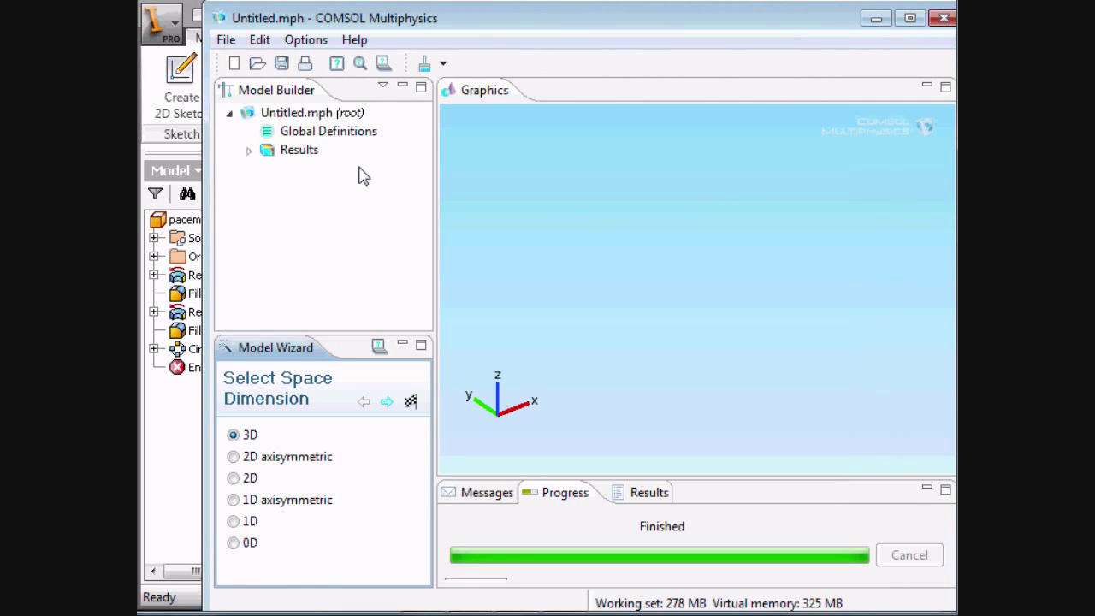
pyautogui.click(388, 402)
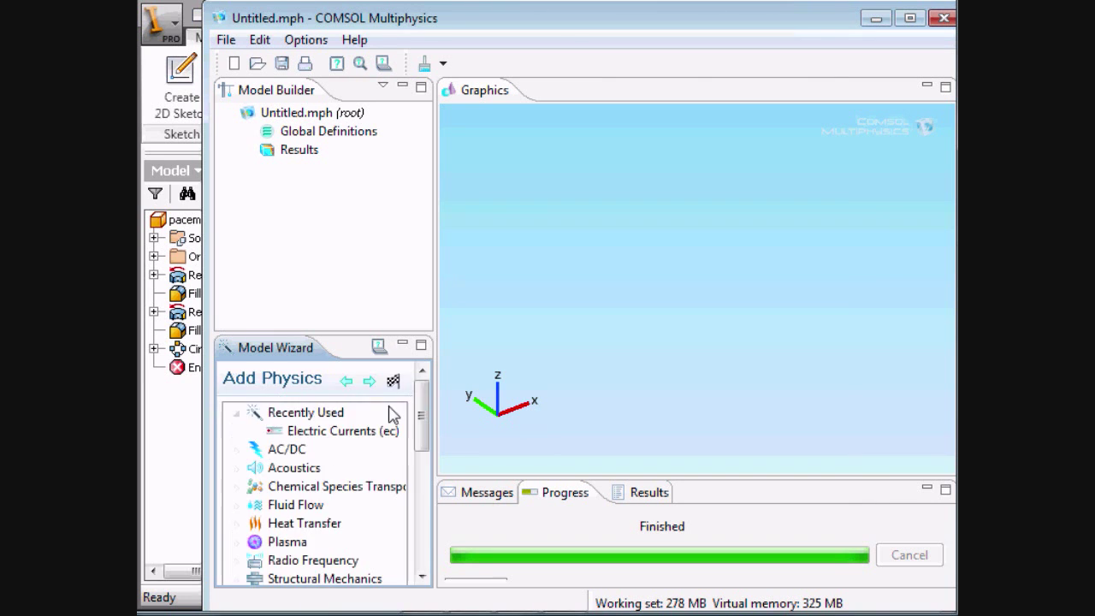
pyautogui.click(364, 434)
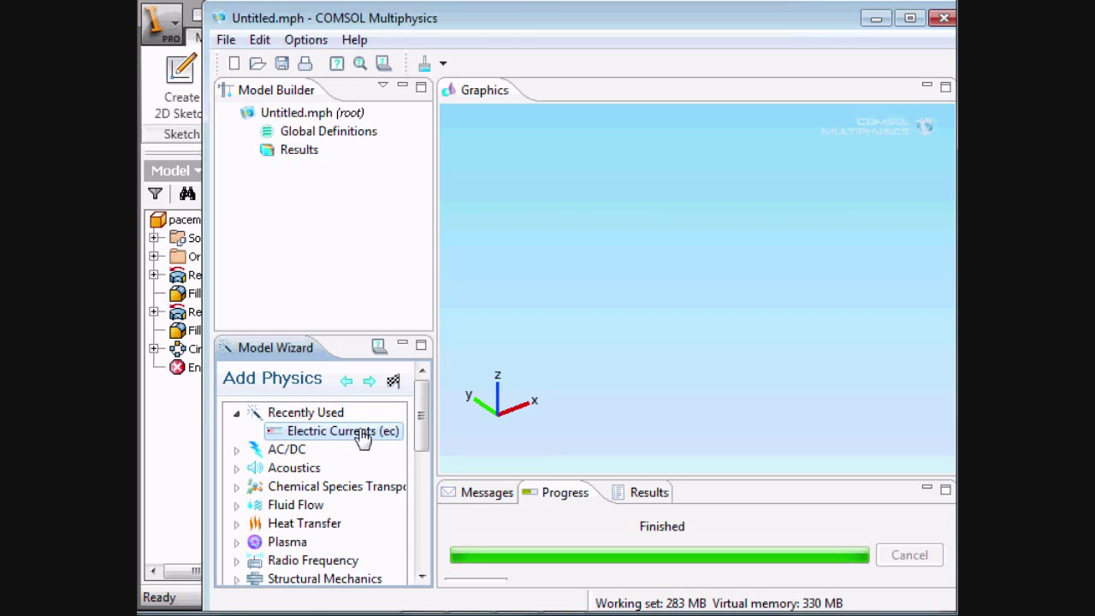
pyautogui.click(393, 381)
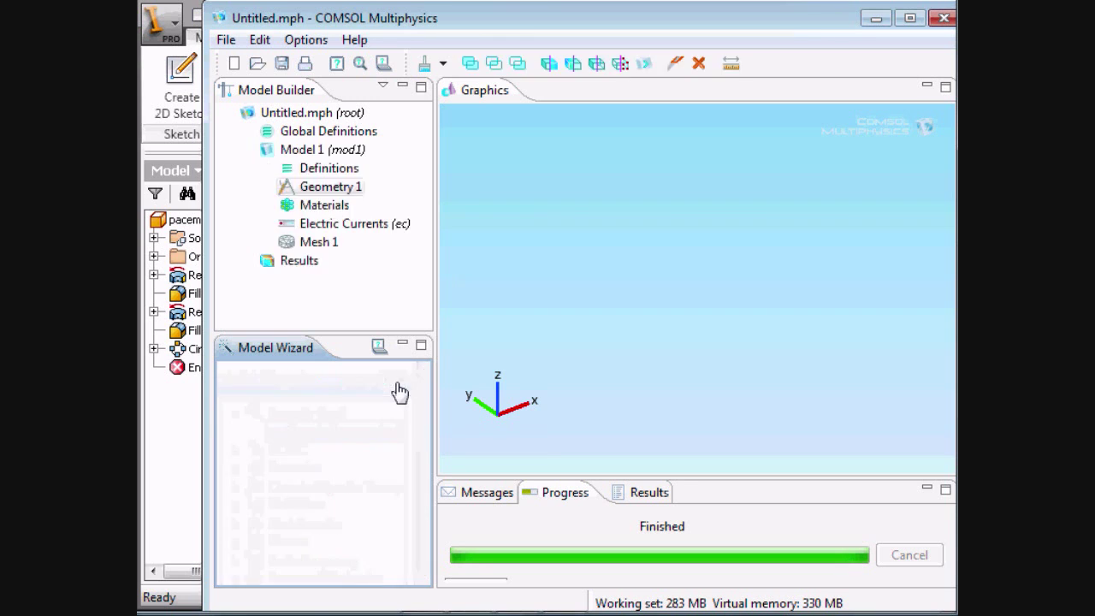
# Add a LiveLink for Inventor node under Geometry 1 and synchronize the electrode geometry
pyautogui.rightClick(343, 190)
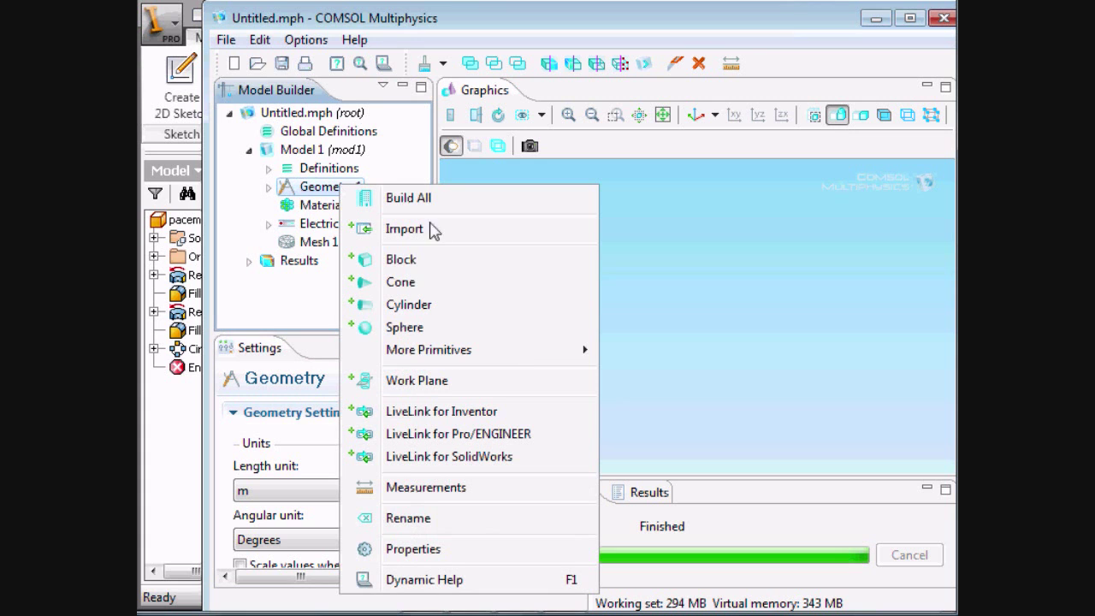
pyautogui.click(484, 413)
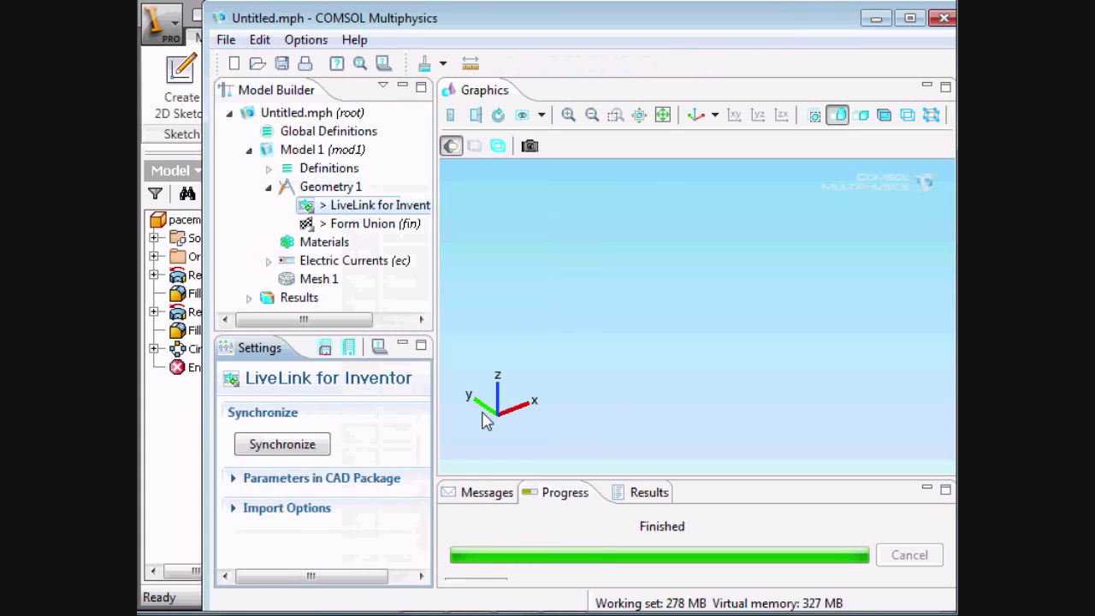
pyautogui.click(319, 447)
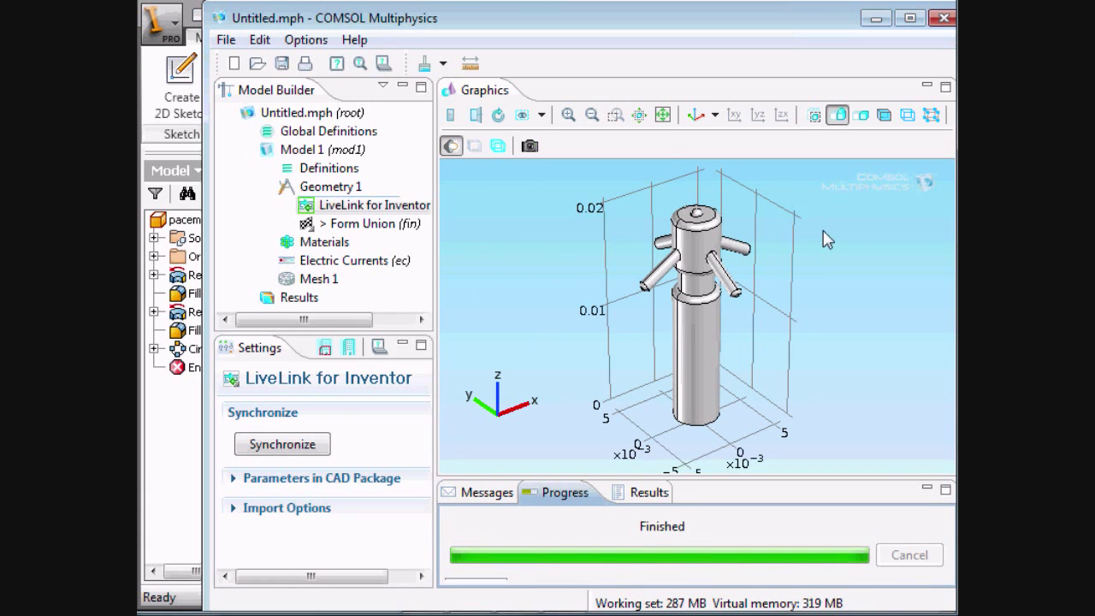
pyautogui.moveTo(819, 244); pyautogui.dragTo(751, 356)
# Compare with the part in Inventor, then reset COMSOL to the default 3D view
pyautogui.click(178, 440)
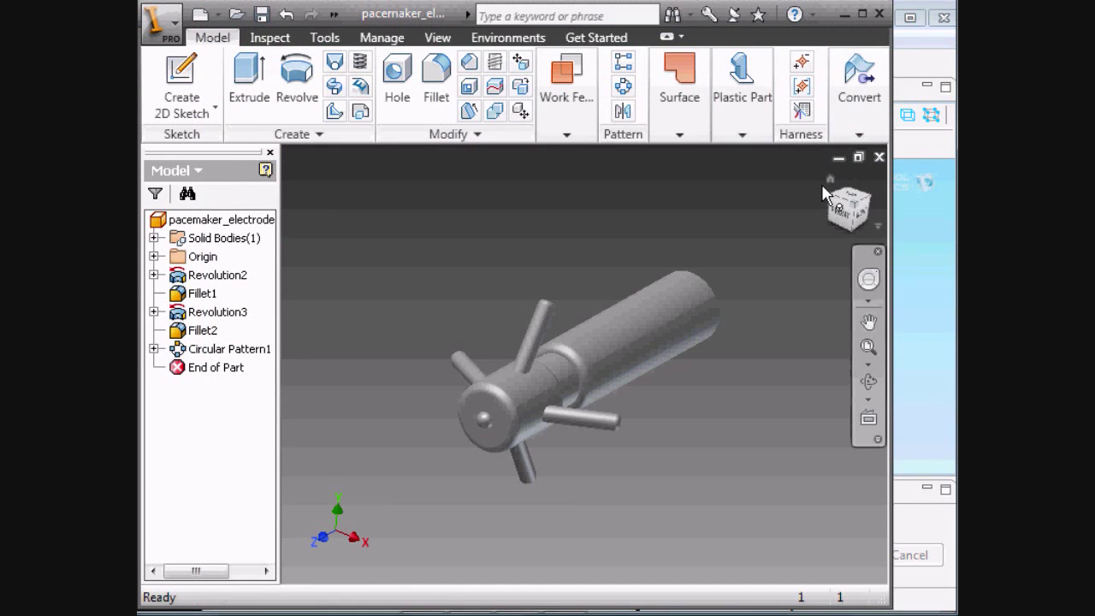
pyautogui.moveTo(828, 183)
pyautogui.click(909, 254)
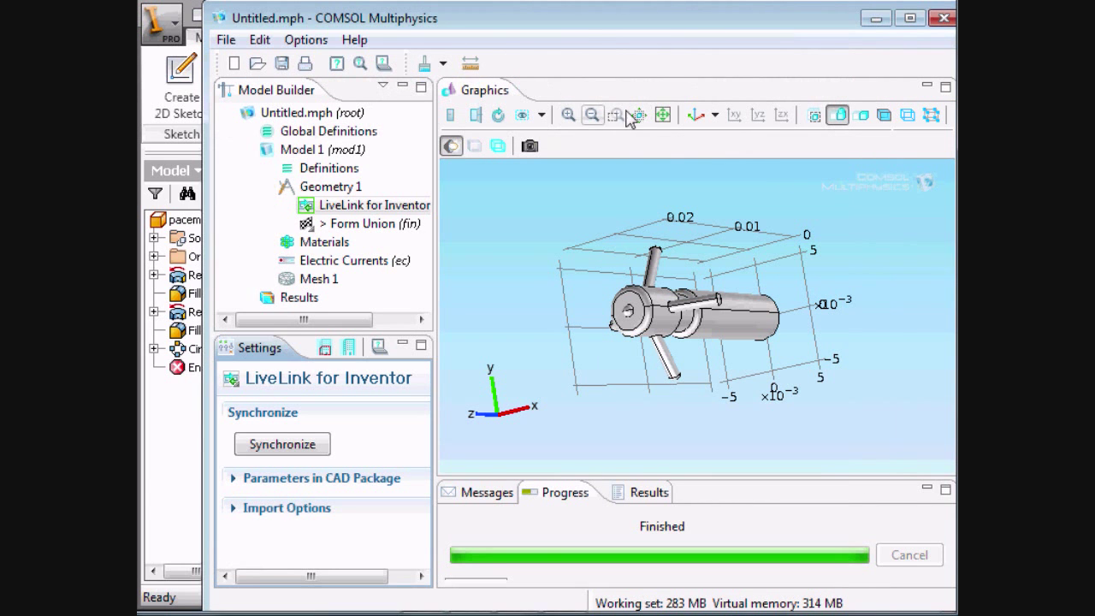
pyautogui.click(696, 117)
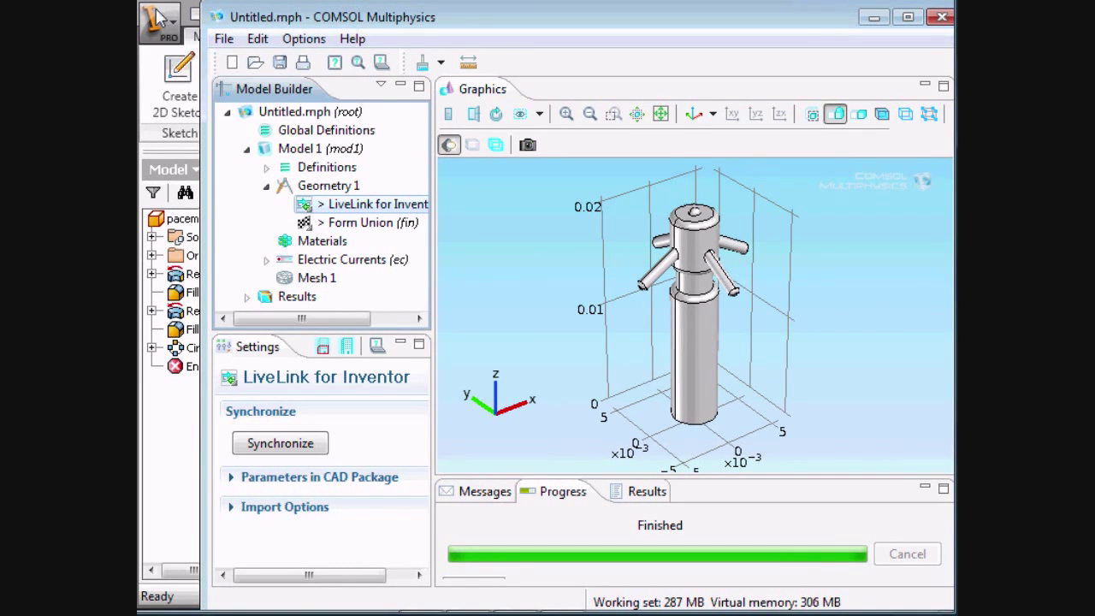
# Keep the import length unit From COMSOL and expand the Parameters in CAD Package table
pyautogui.click(233, 514)
pyautogui.scroll(-2, 419, 462)
pyautogui.scroll(-1, 419, 484)
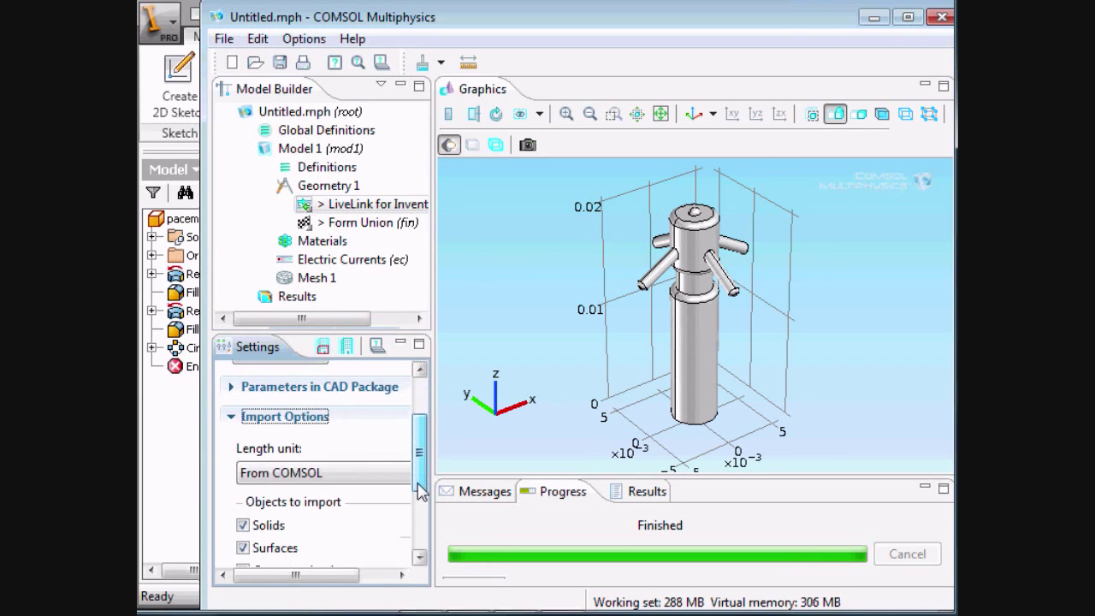
pyautogui.click(351, 484)
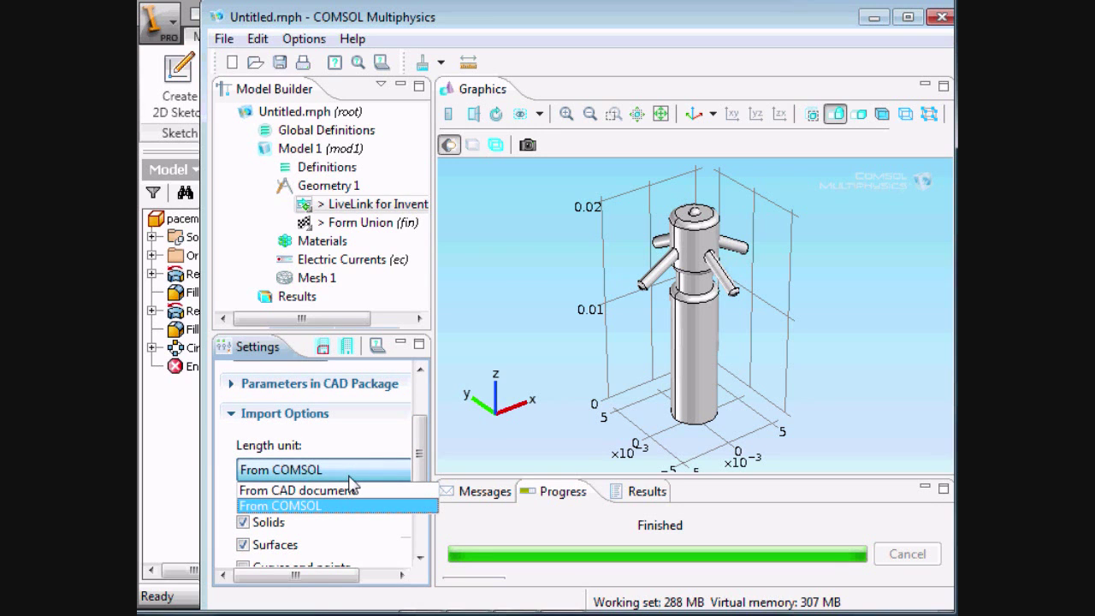
pyautogui.click(349, 476)
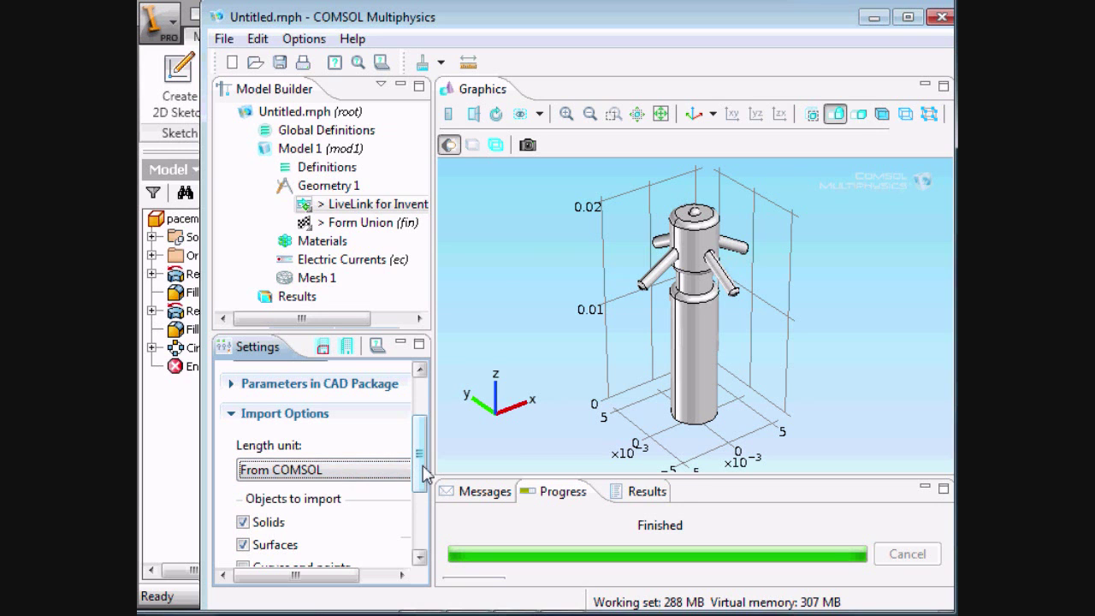
pyautogui.moveTo(424, 476); pyautogui.dragTo(420, 501)
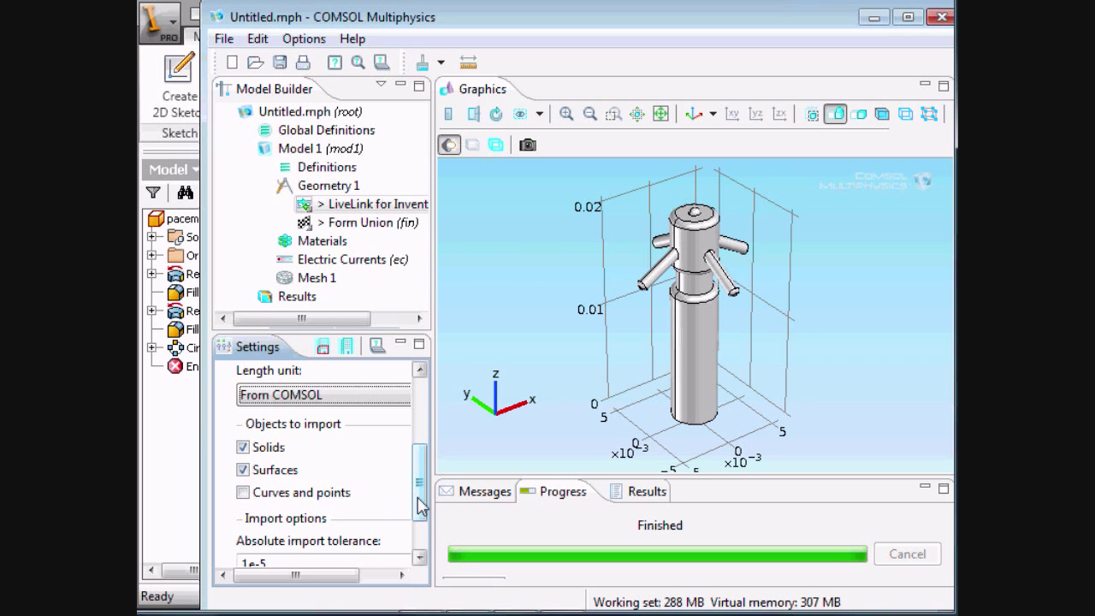
pyautogui.moveTo(420, 505); pyautogui.dragTo(421, 552)
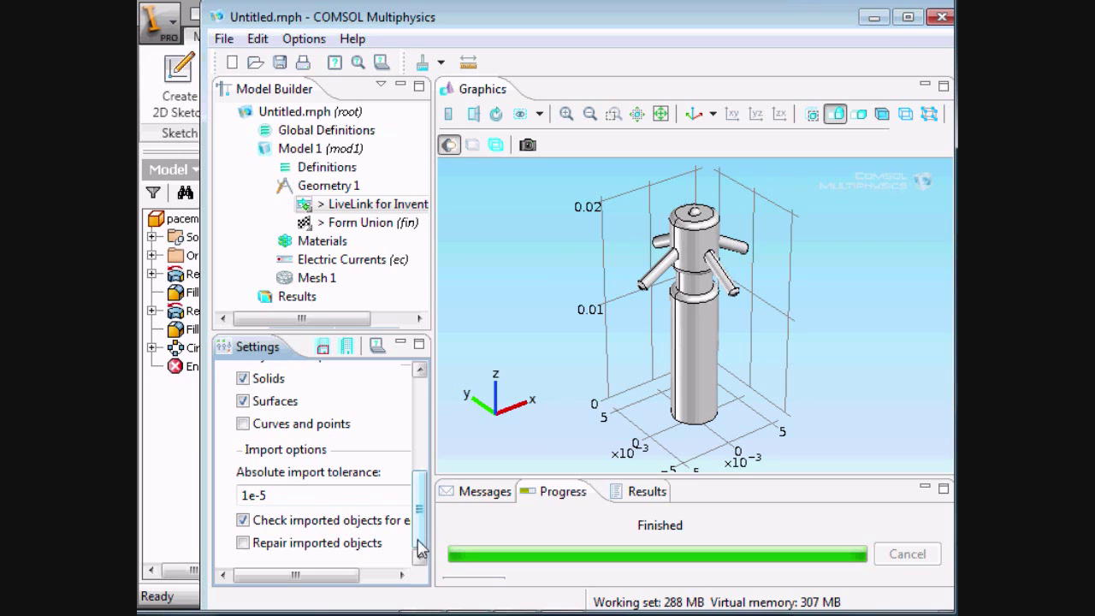
pyautogui.moveTo(420, 547); pyautogui.dragTo(418, 466)
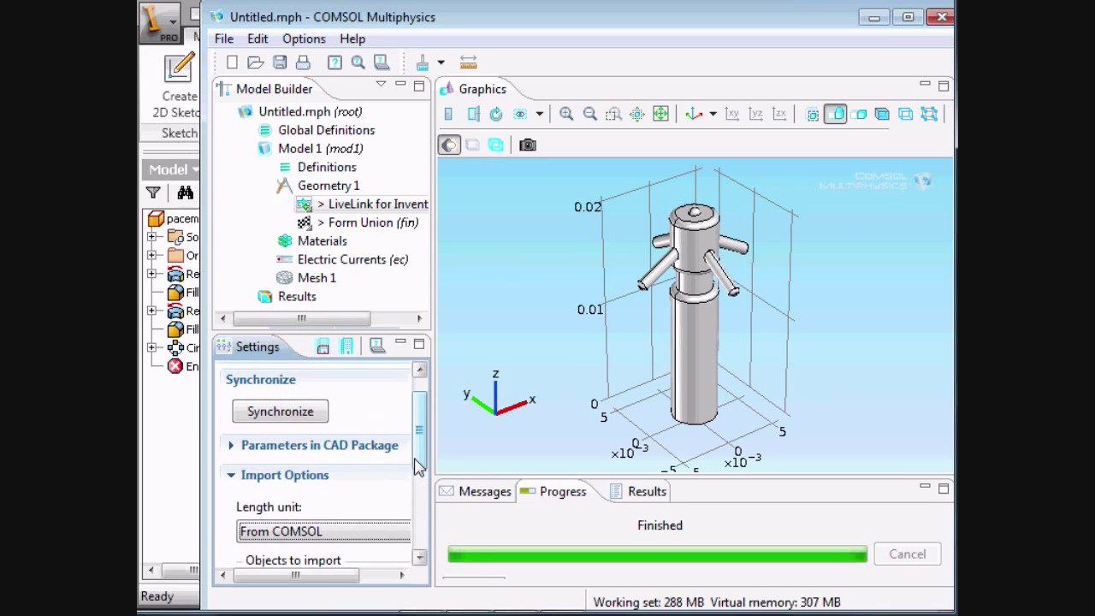
pyautogui.click(231, 475)
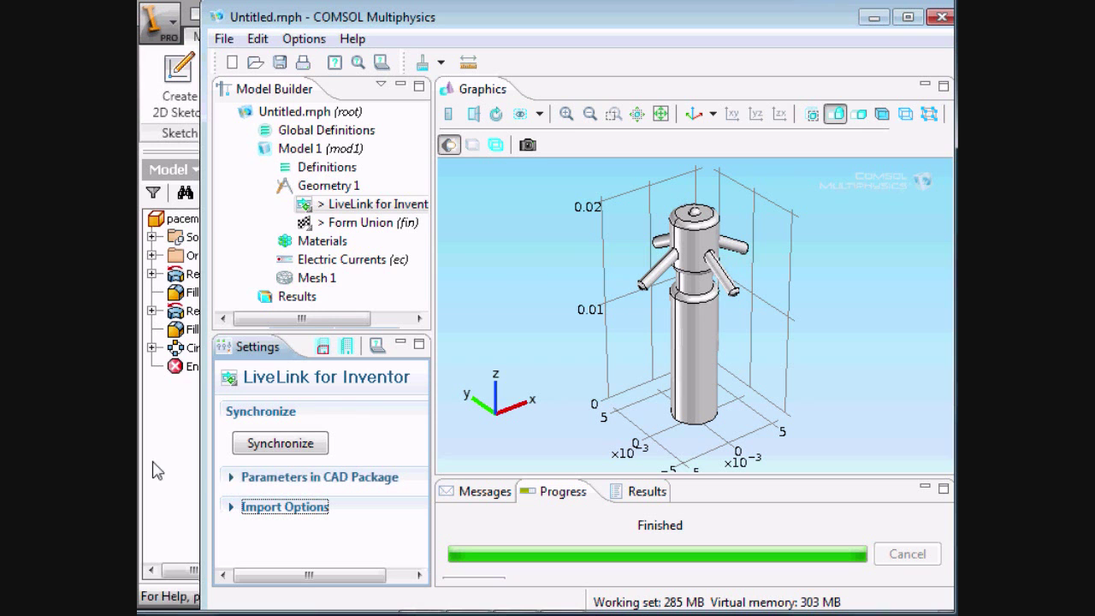
pyautogui.click(236, 485)
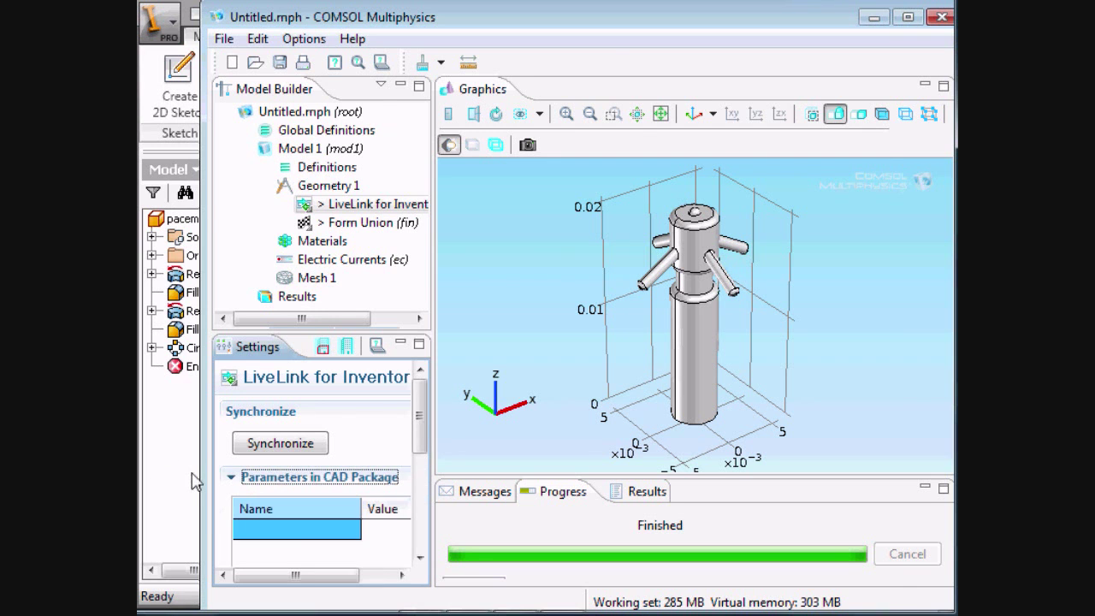
# In Inventor's Manage > Parameters list, select the 0.5 mm radius user parameter and close the list
pyautogui.click(191, 479)
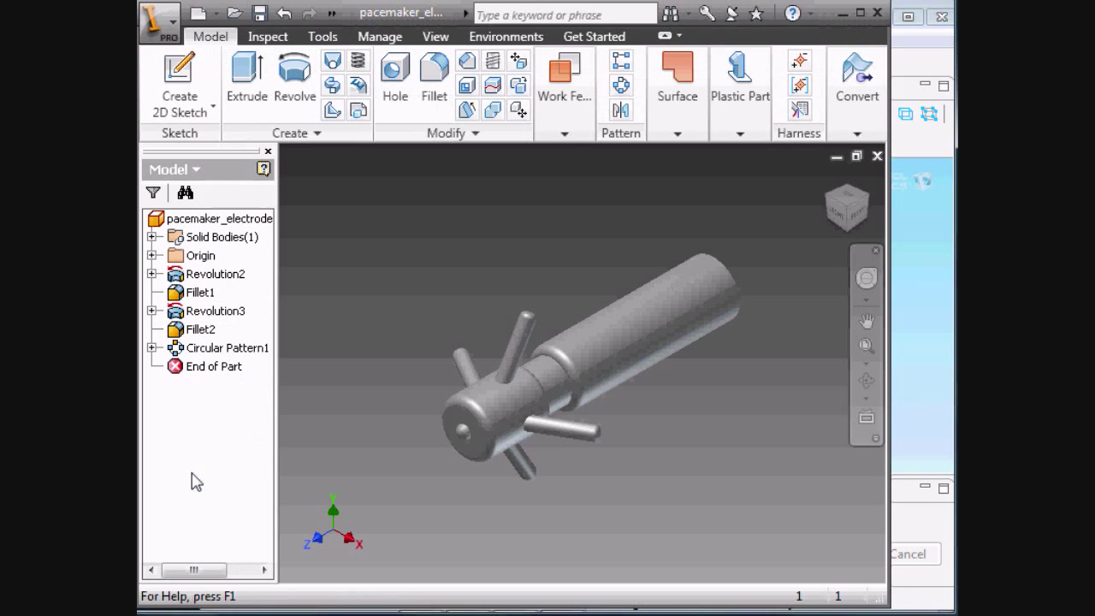
pyautogui.click(374, 37)
pyautogui.click(279, 76)
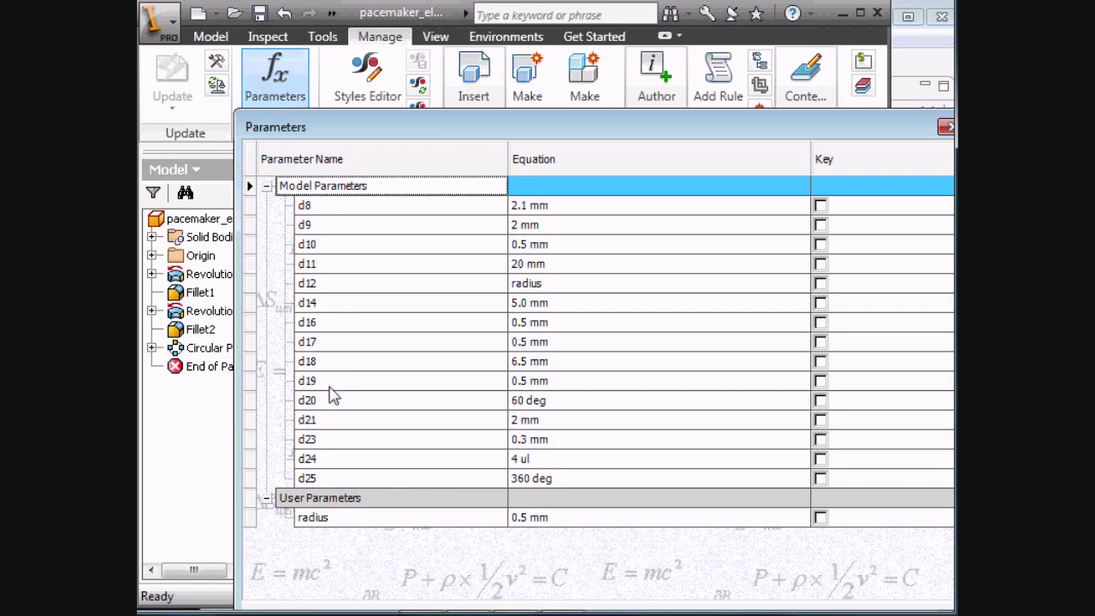
pyautogui.doubleClick(330, 515)
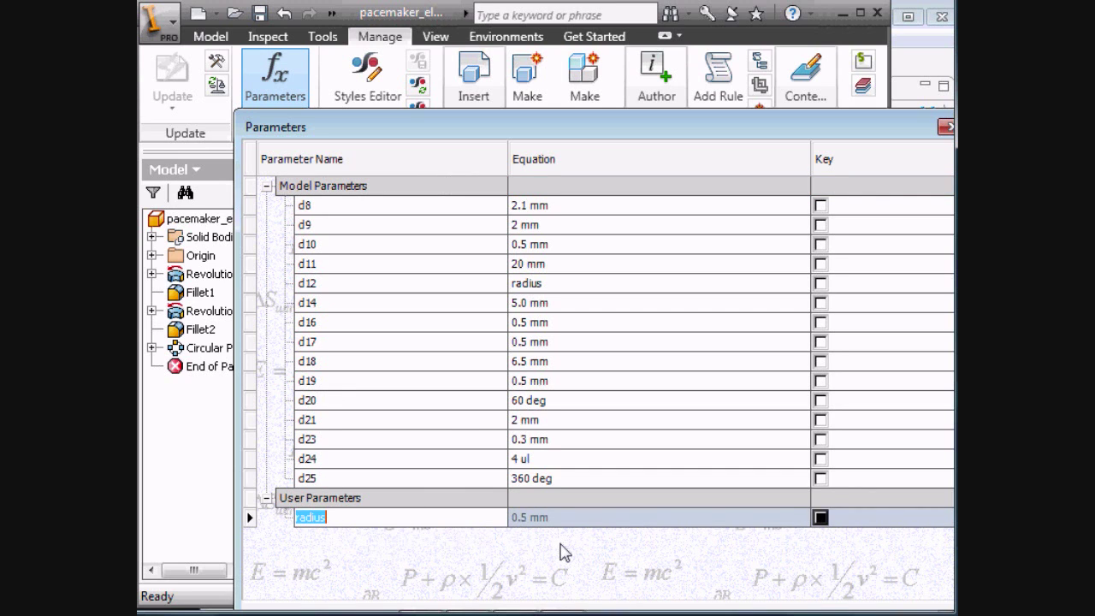
pyautogui.press('Return')
pyautogui.press('Return')
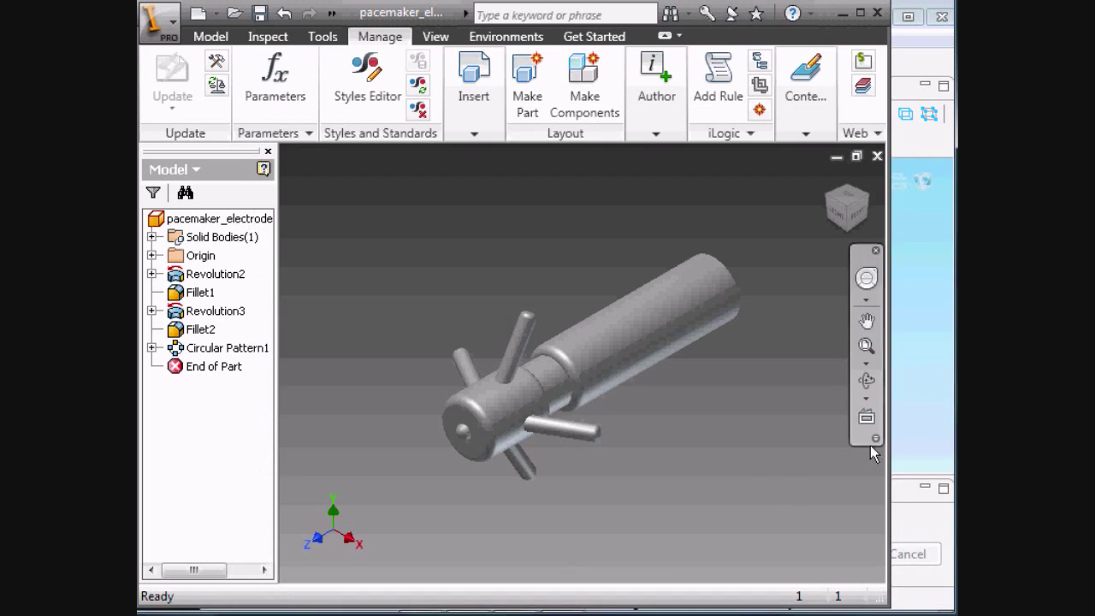
# Enter CAD parameter radius with value 1.1 and resynchronize the electrode geometry
pyautogui.click(898, 436)
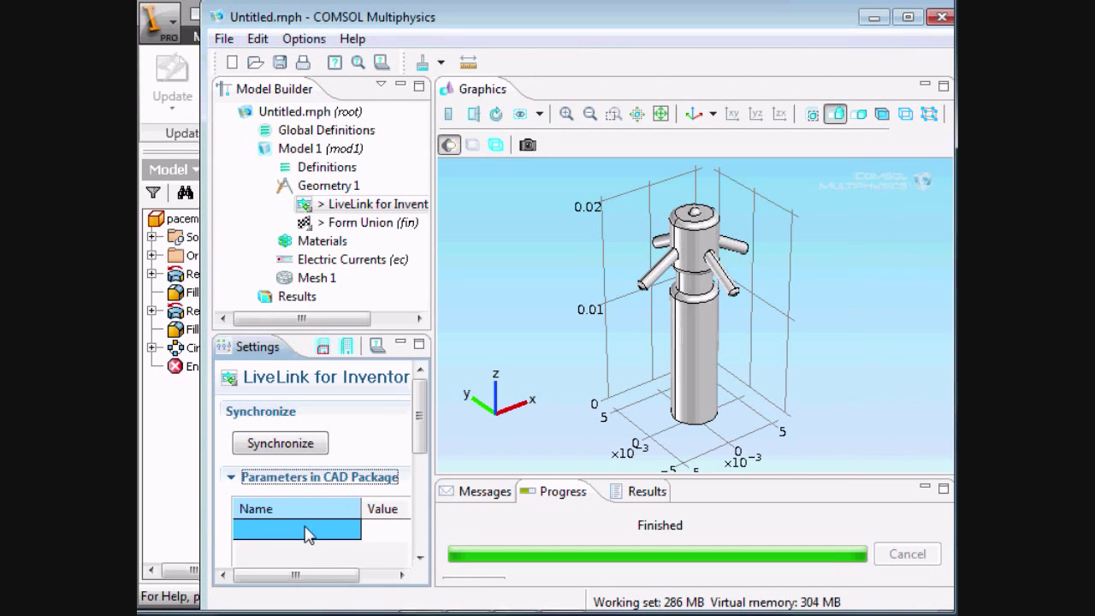
pyautogui.click(307, 530)
pyautogui.write('radius')
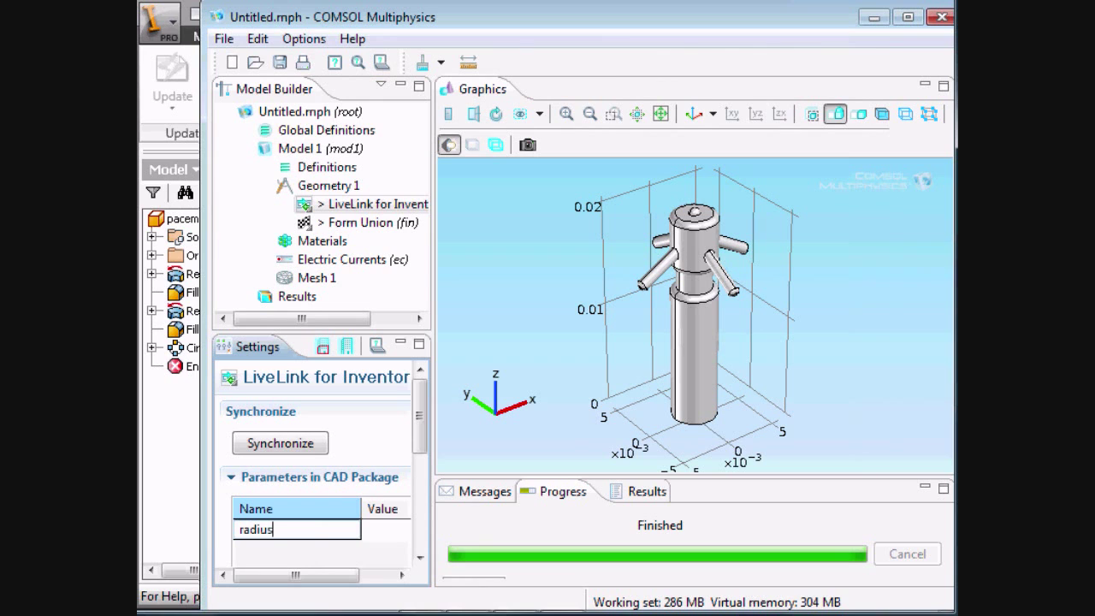
pyautogui.press('Tab')
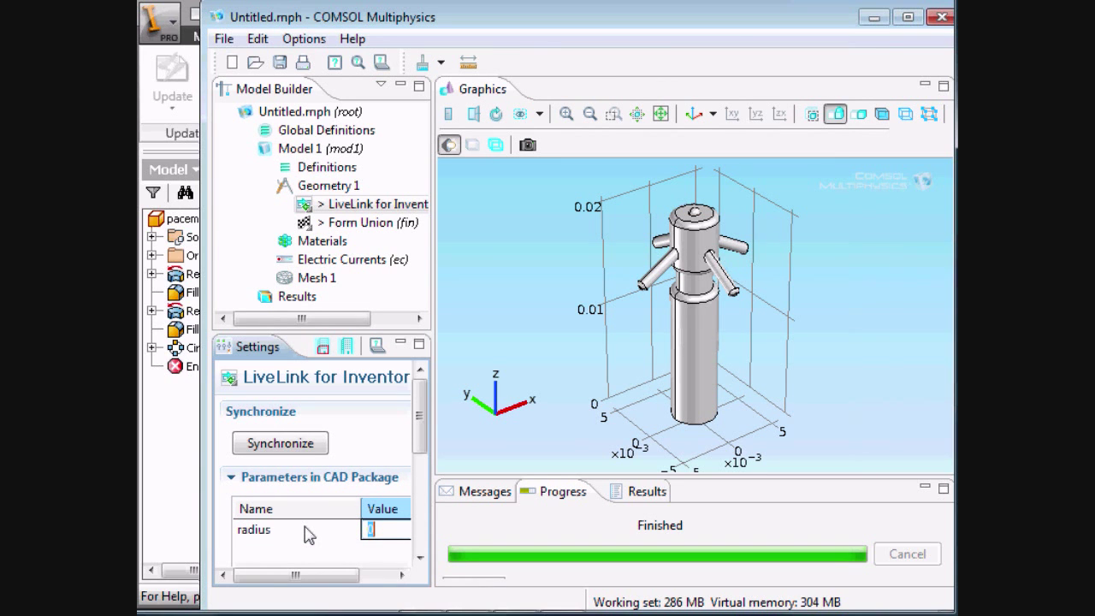
pyautogui.write('1.1')
pyautogui.click(299, 452)
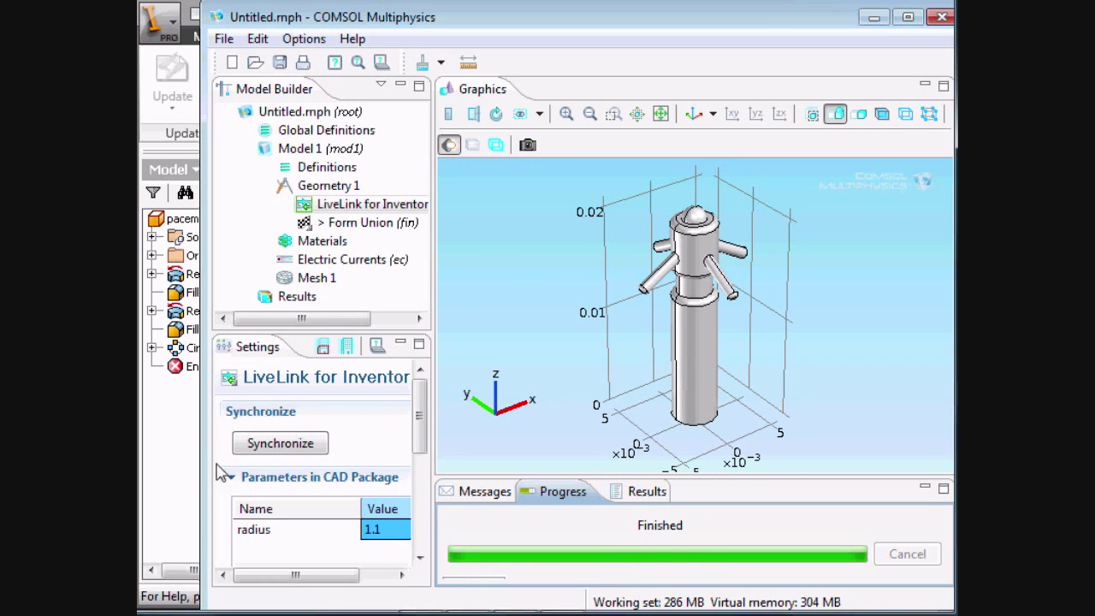
pyautogui.click(189, 473)
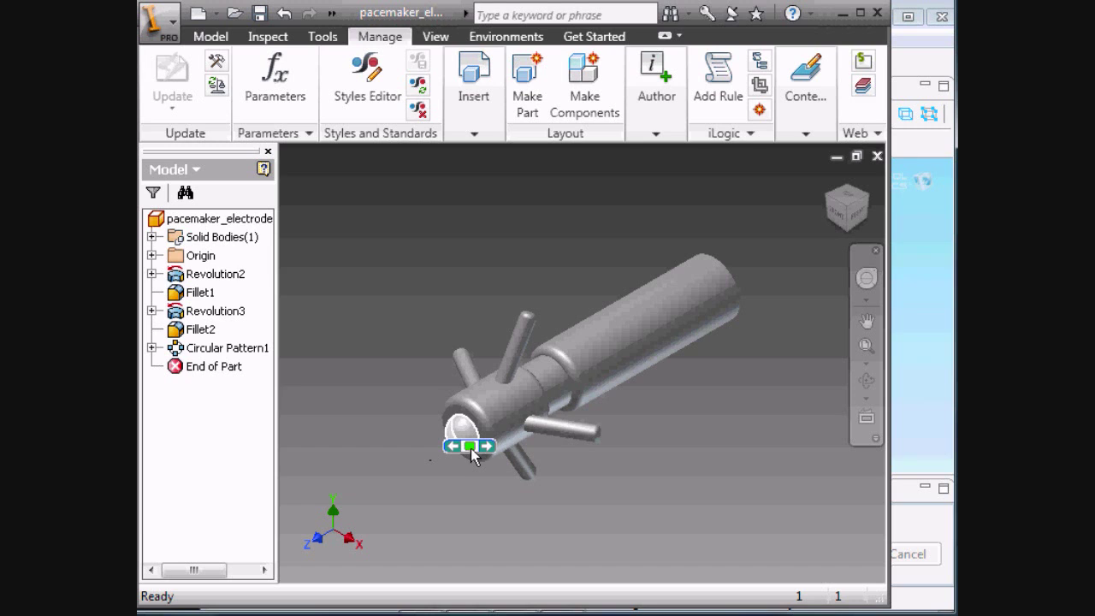
pyautogui.click(152, 274)
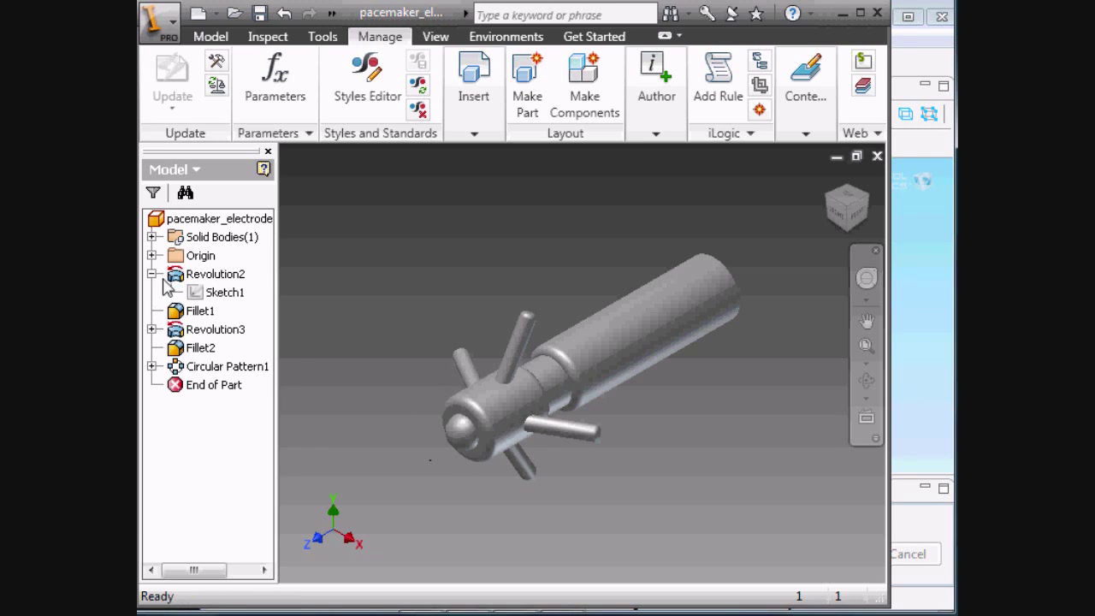
pyautogui.click(219, 292)
pyautogui.rightClick(221, 296)
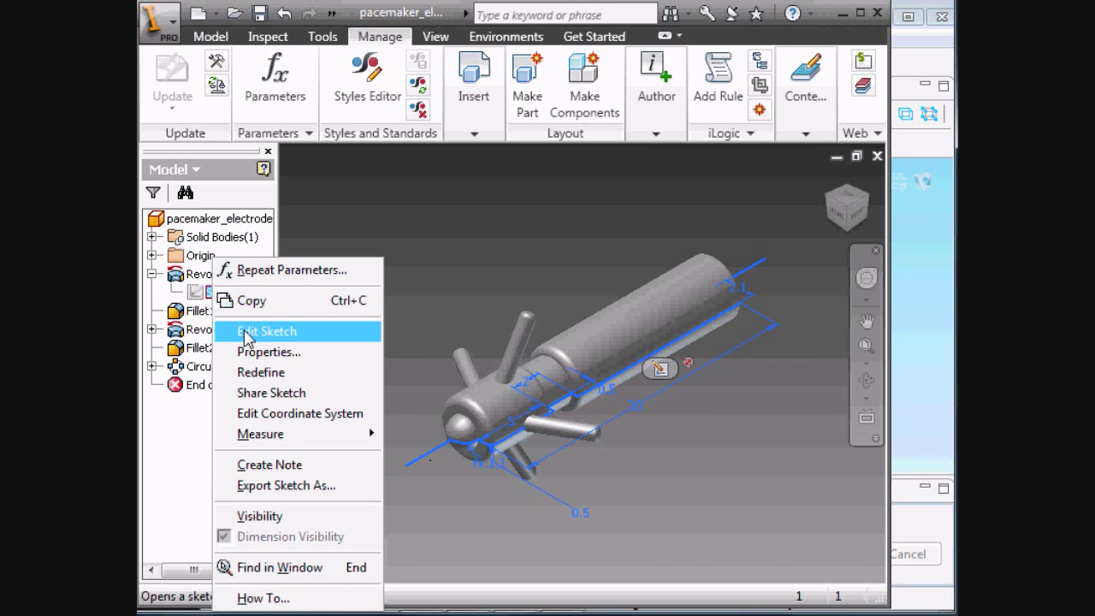
pyautogui.click(245, 331)
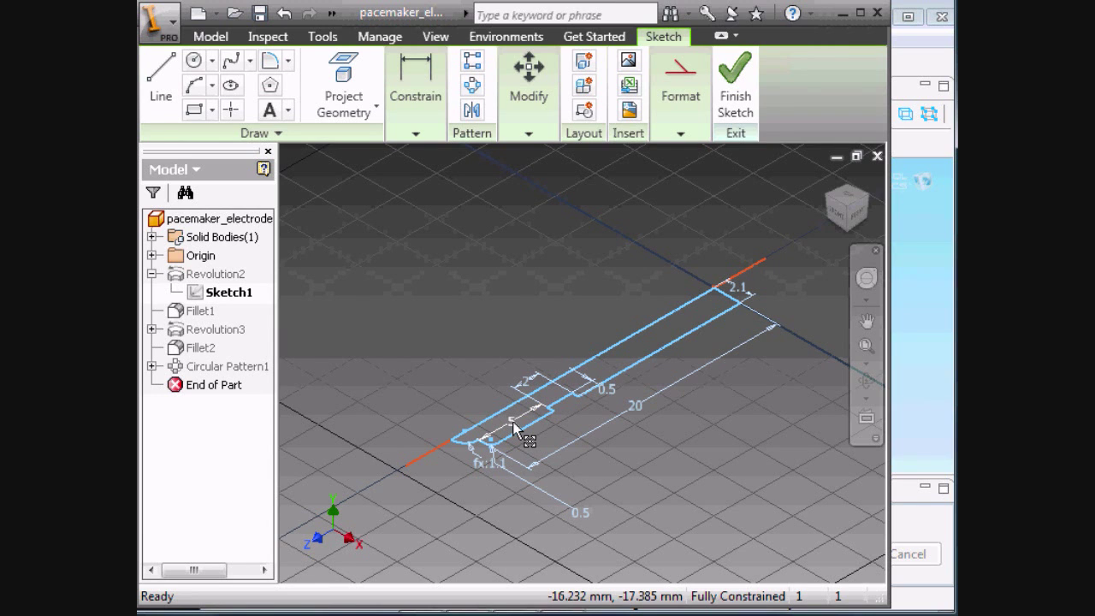
pyautogui.doubleClick(513, 430)
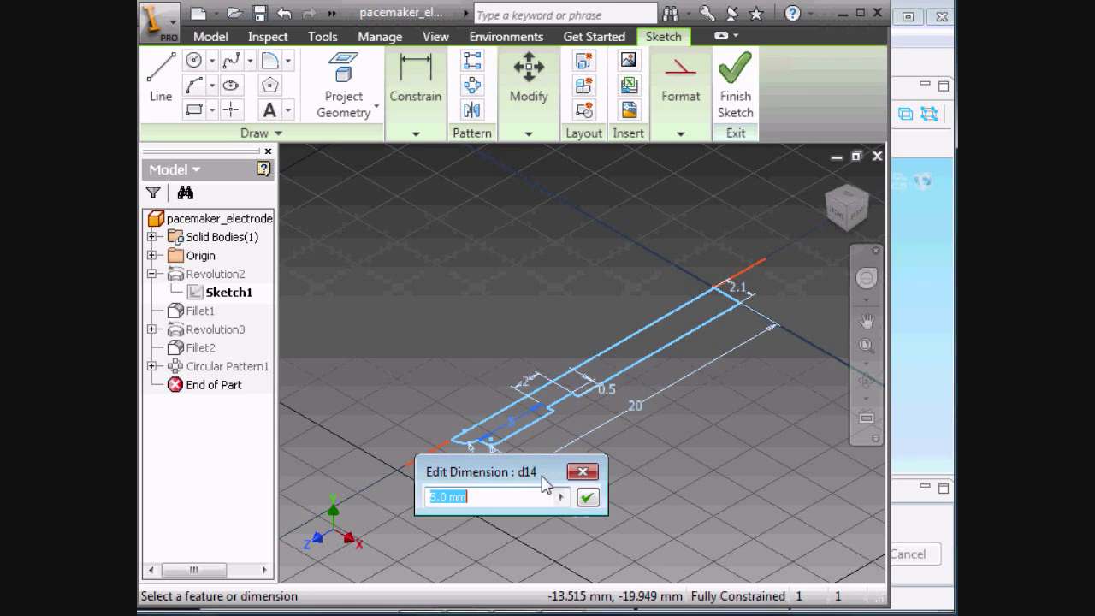
pyautogui.click(581, 471)
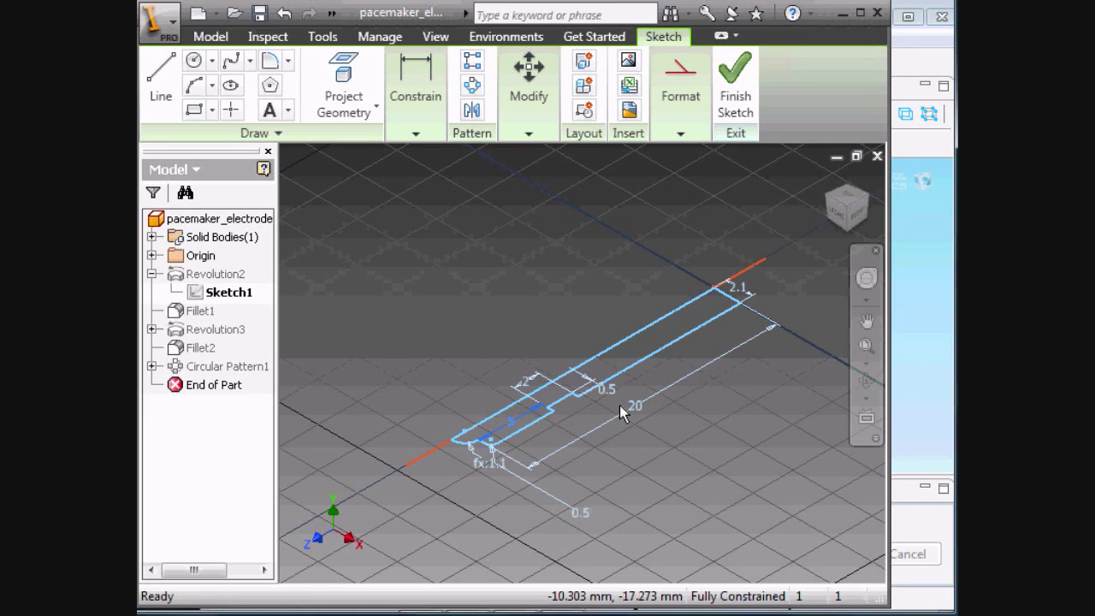
pyautogui.click(728, 107)
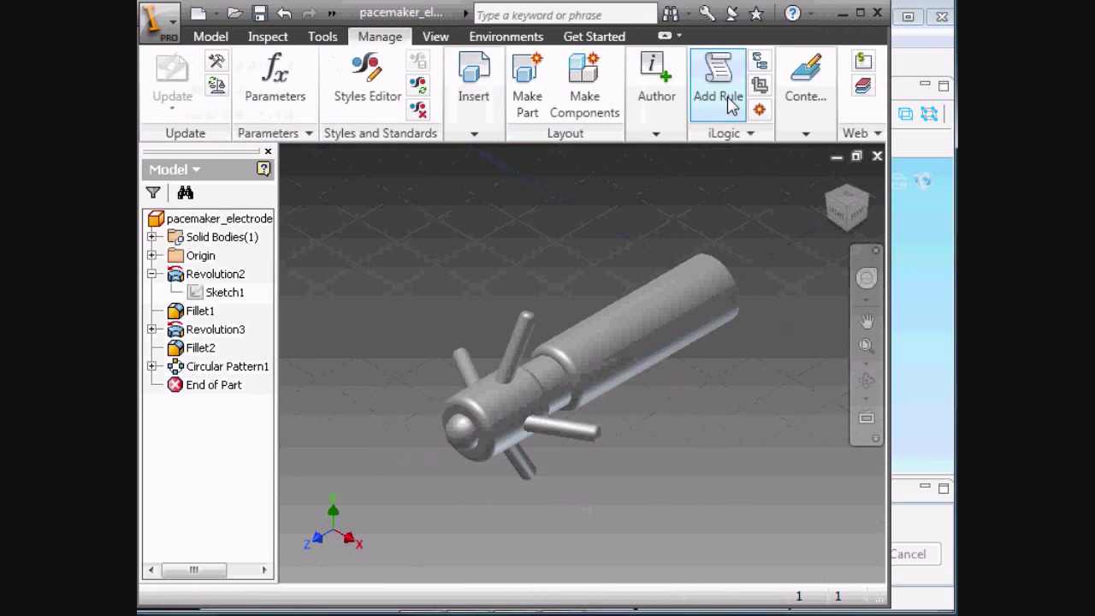
# Add CAD parameter d14 = 10 below radius, resynchronize, and check the part in Inventor
pyautogui.click(898, 278)
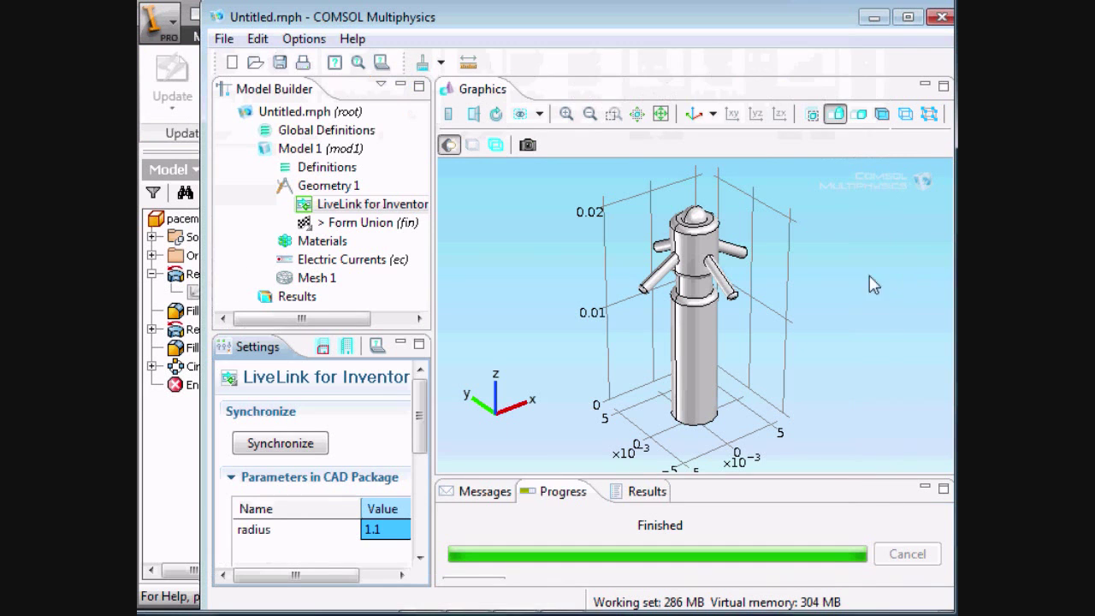
pyautogui.click(270, 552)
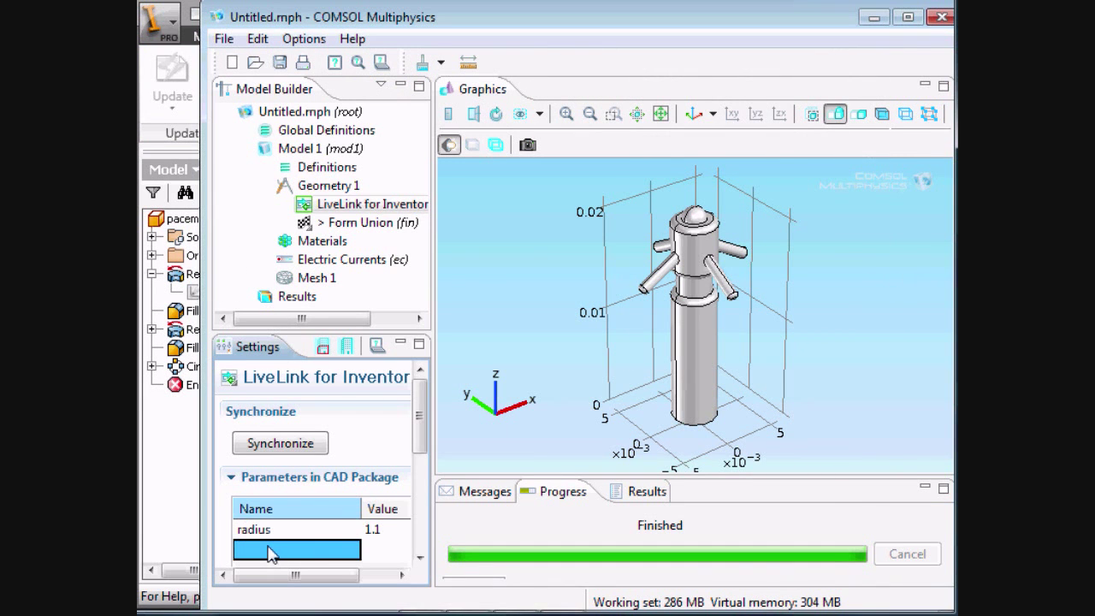
pyautogui.write('d14')
pyautogui.click(374, 549)
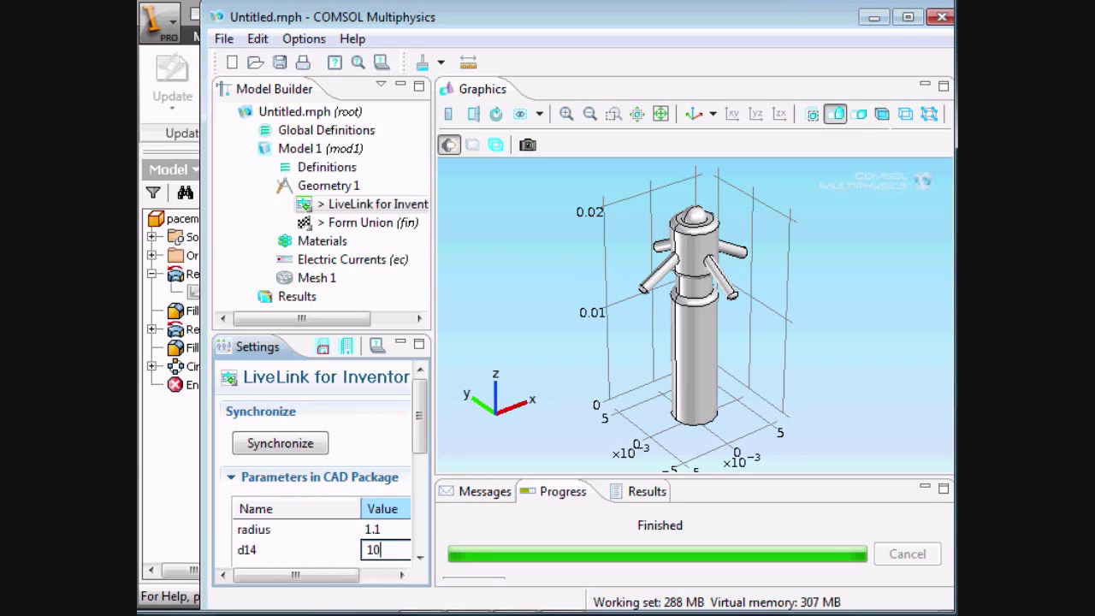
pyautogui.click(300, 444)
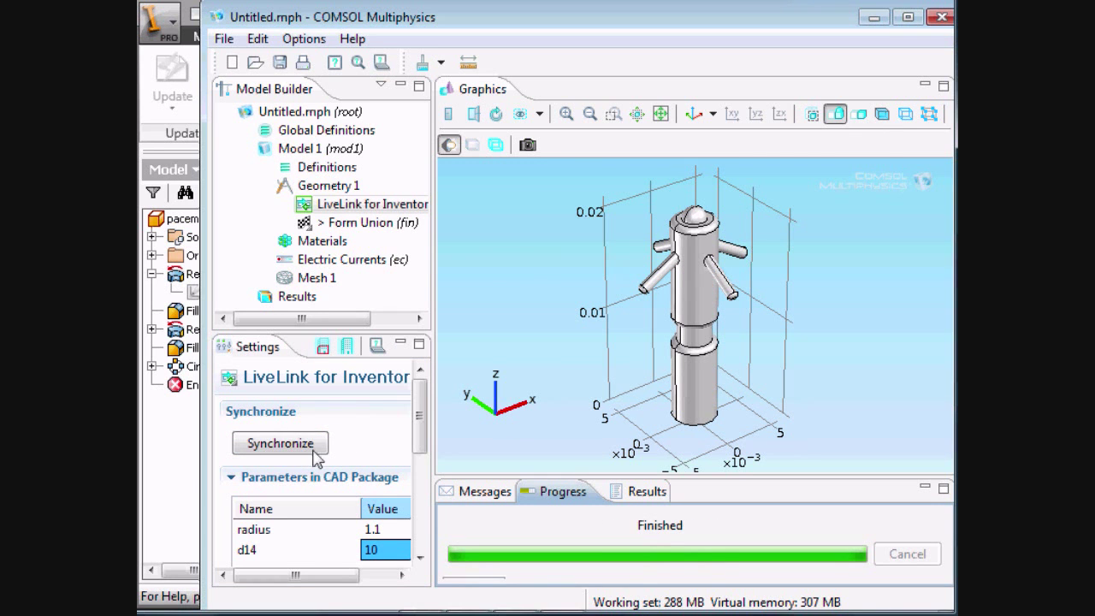
pyautogui.click(181, 485)
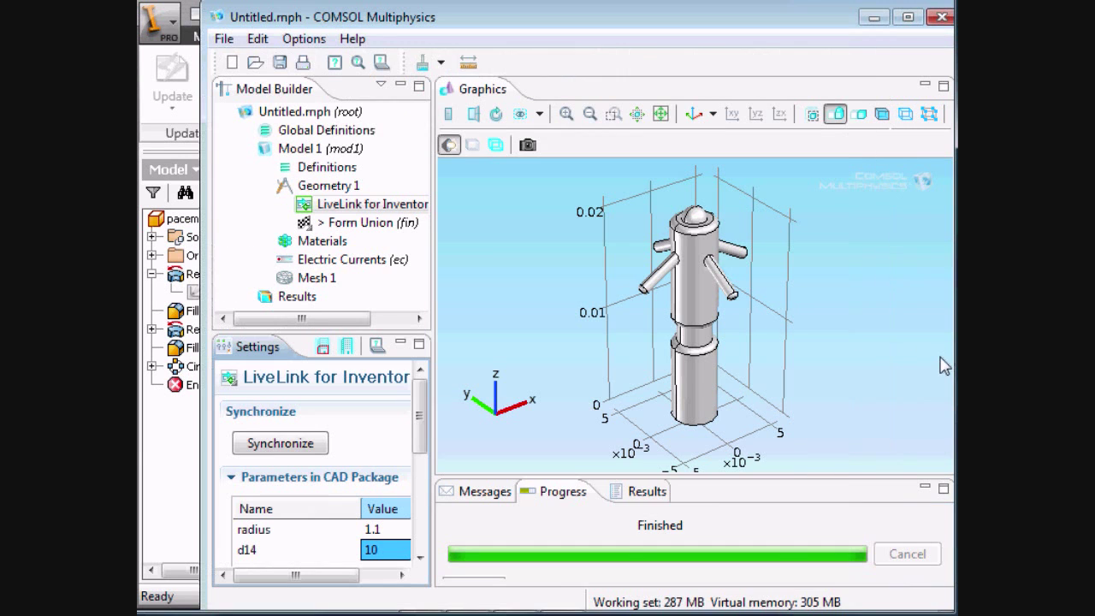
pyautogui.click(944, 362)
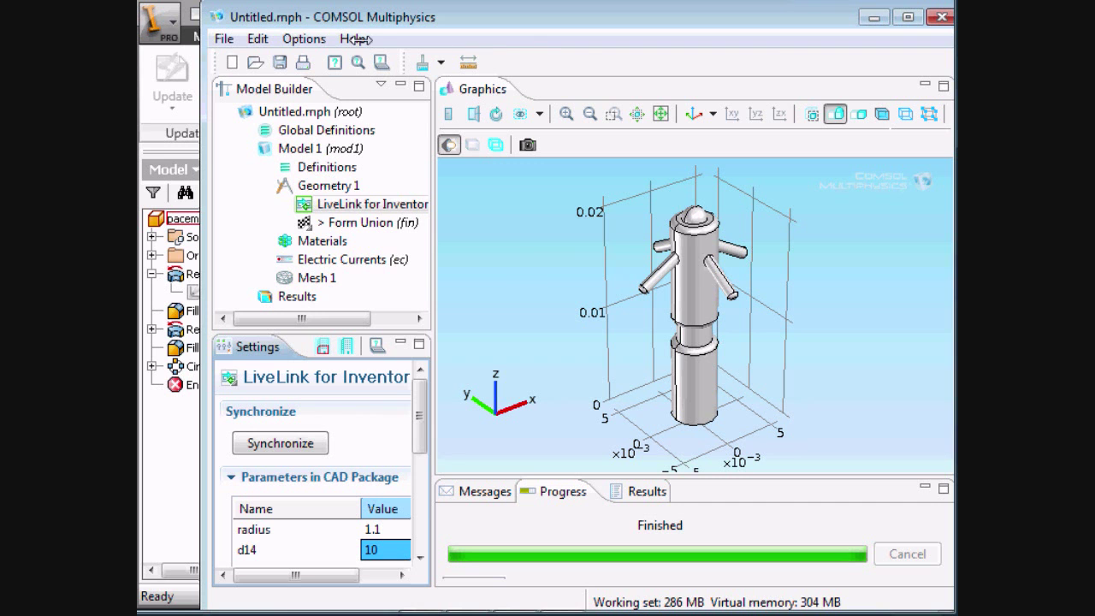
# Open C:\Temp\Inv-test.mph without saving Untitled.mph and expand Global Definitions
pyautogui.click(224, 39)
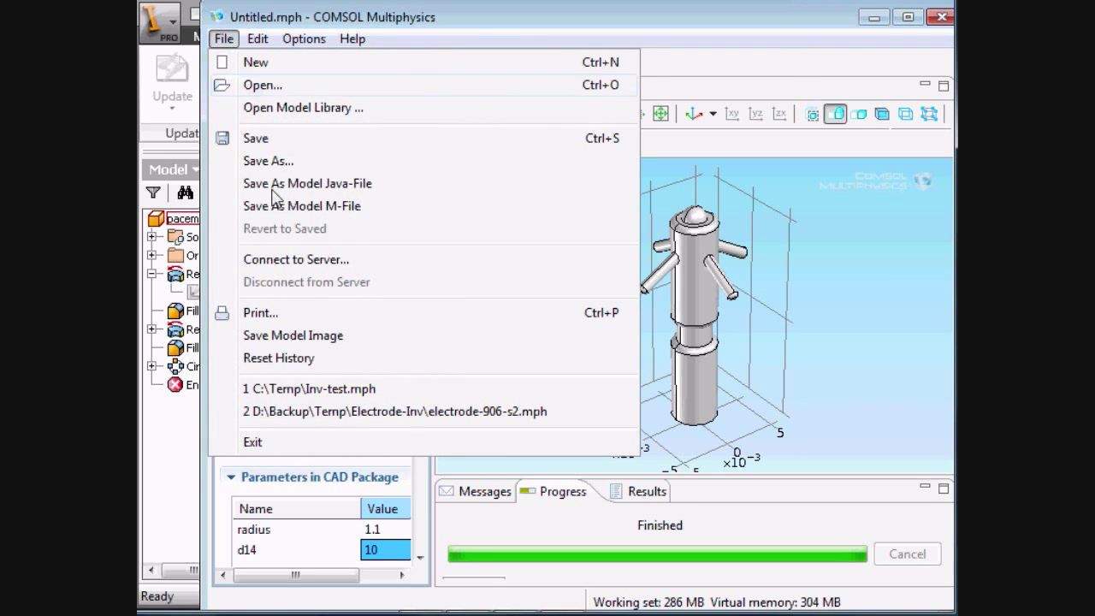
pyautogui.click(324, 395)
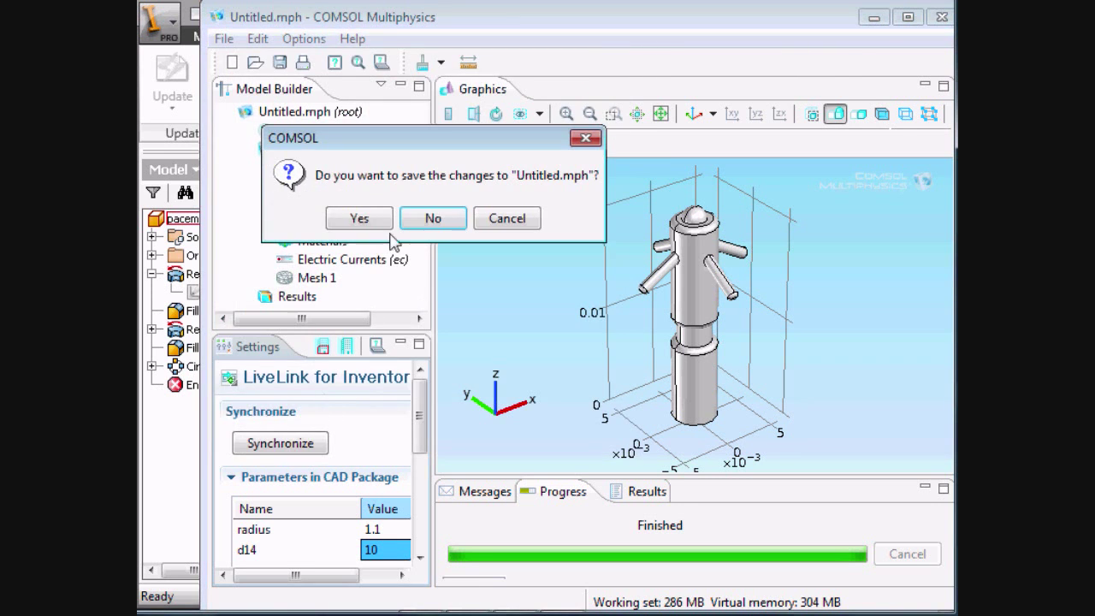
pyautogui.click(424, 215)
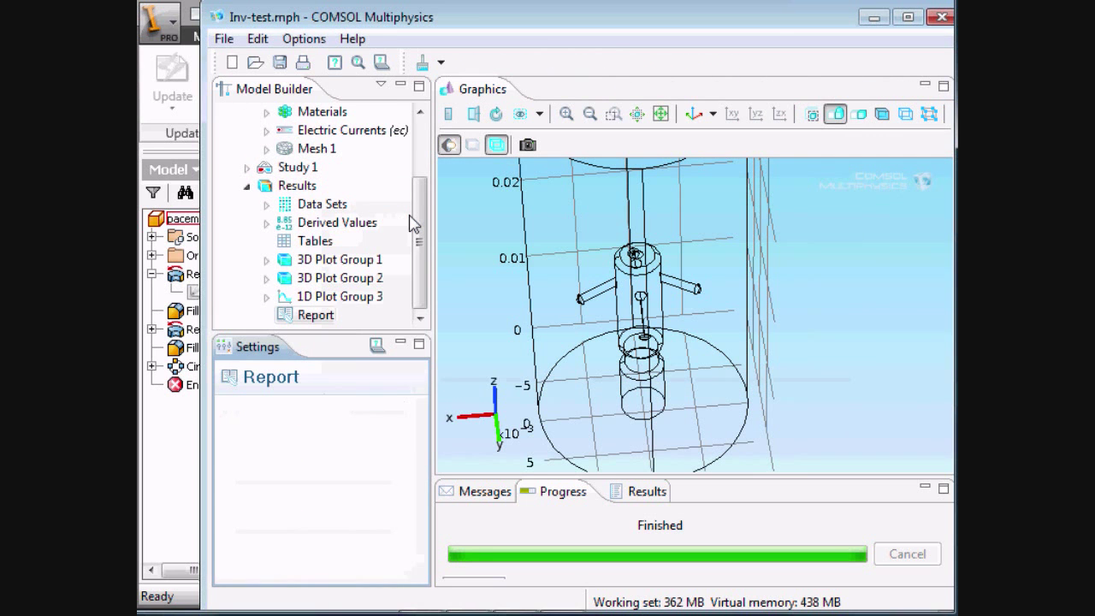
pyautogui.moveTo(420, 222); pyautogui.dragTo(447, 145)
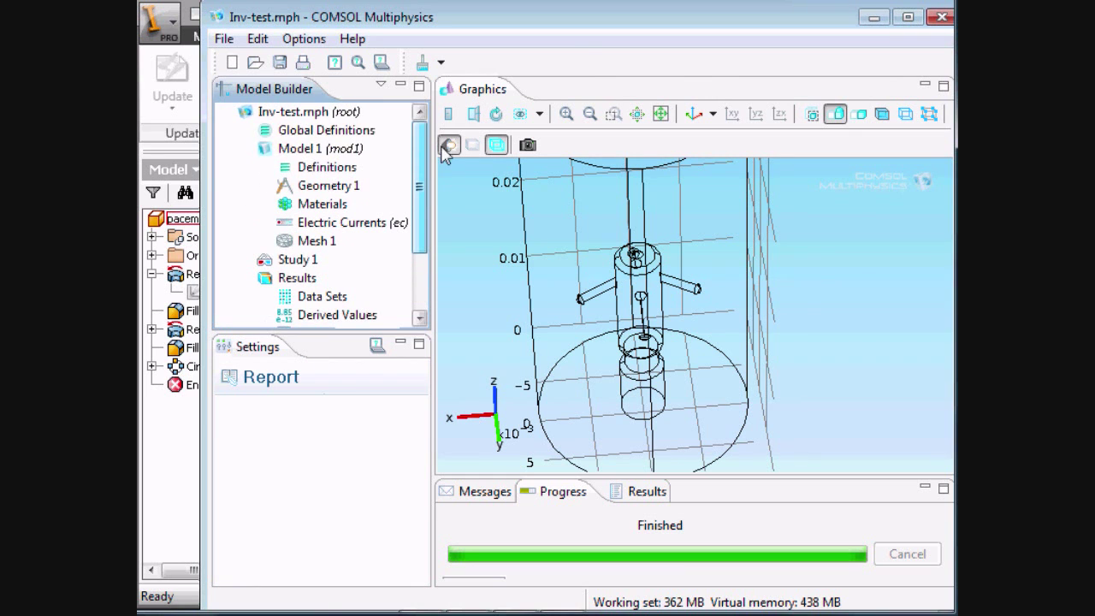
pyautogui.click(247, 130)
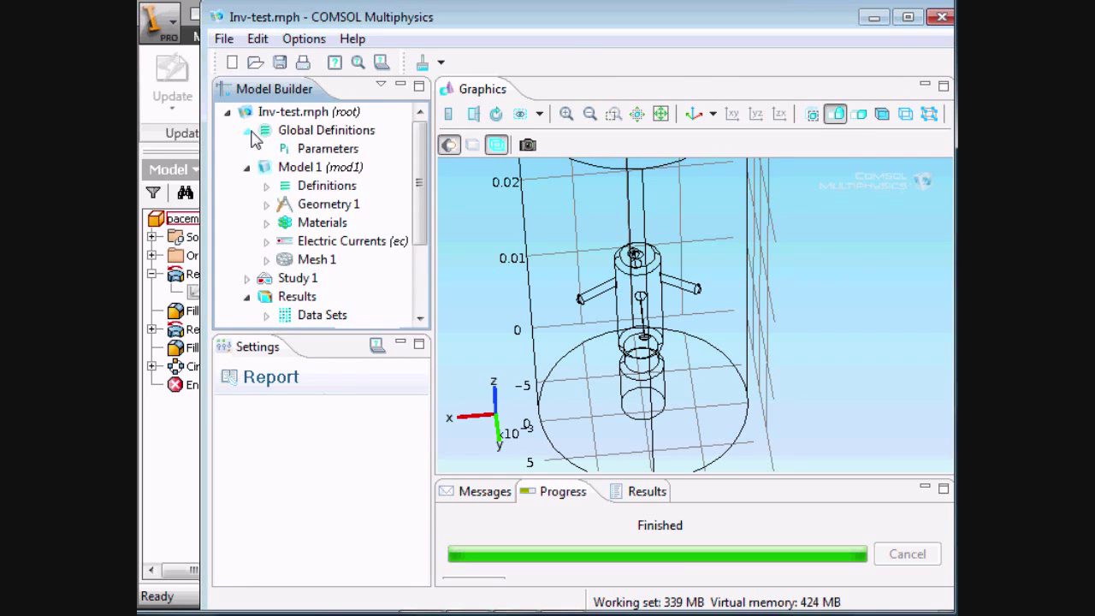
# Review the global Parameters, Variables 1 and Integration 1 definitions
pyautogui.click(318, 150)
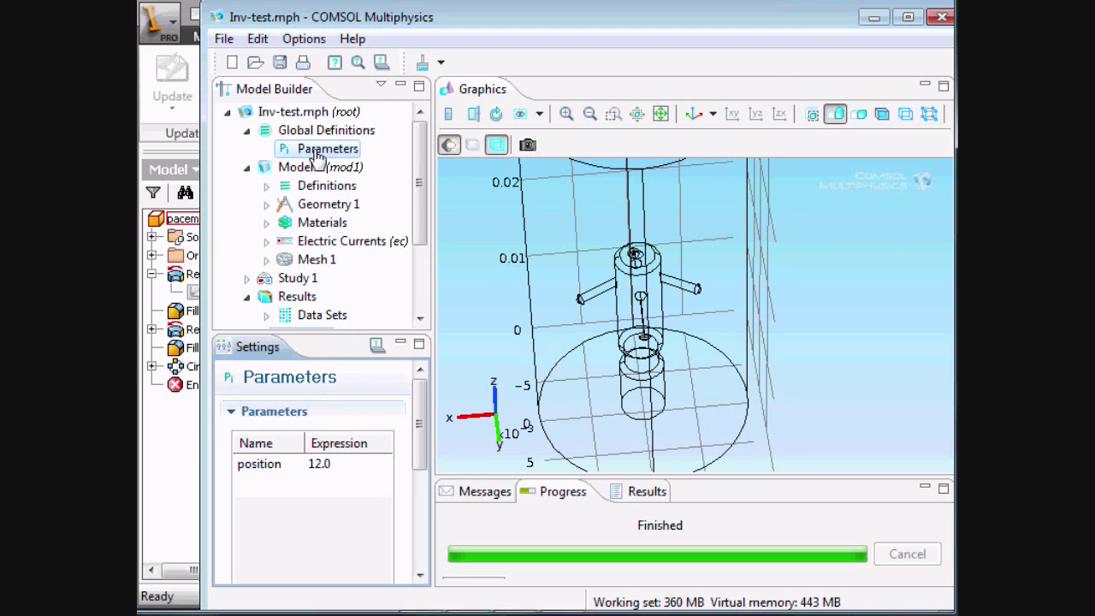
pyautogui.click(266, 185)
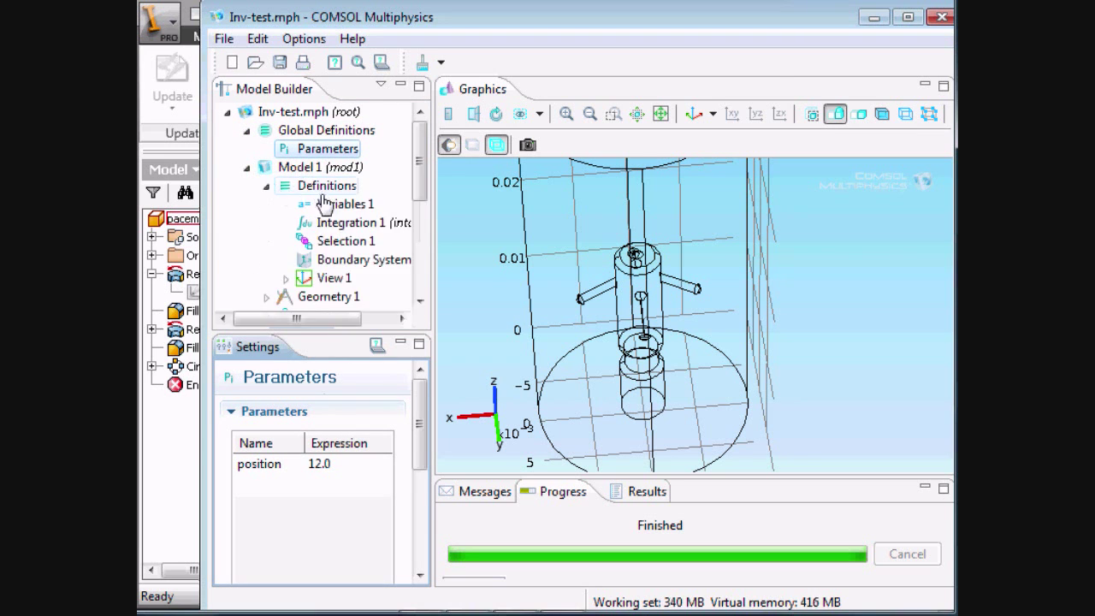
pyautogui.click(333, 207)
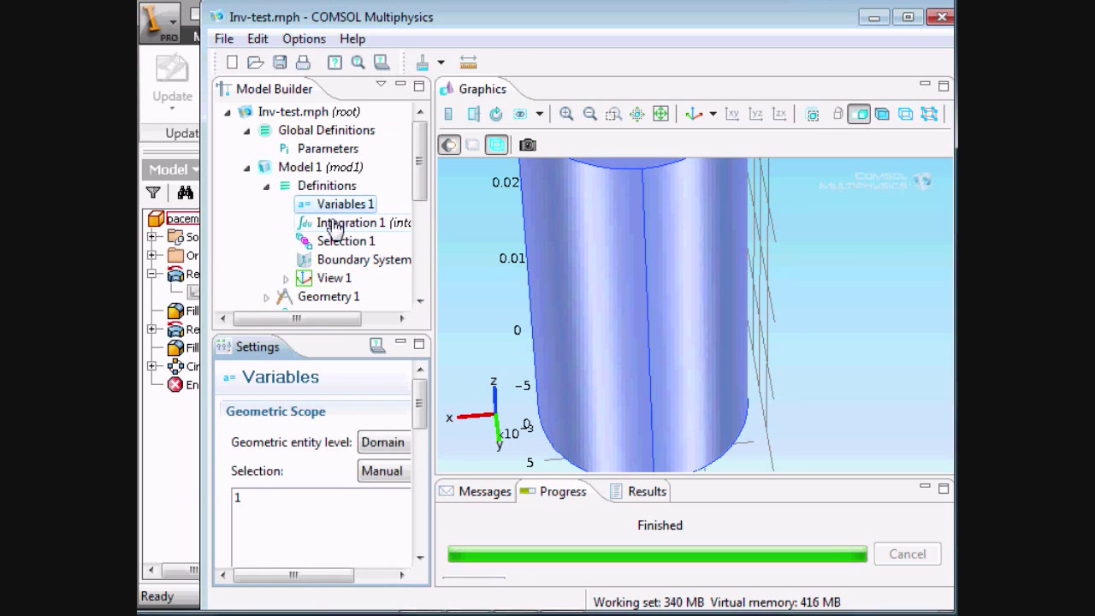
pyautogui.click(332, 224)
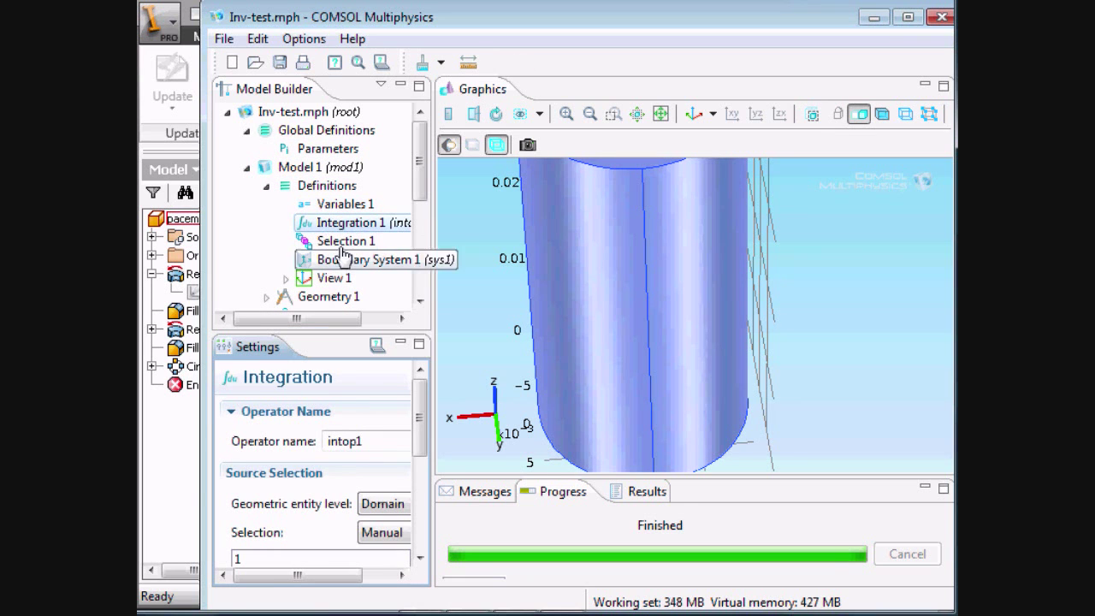
pyautogui.click(333, 205)
pyautogui.scroll(-5, 410, 475)
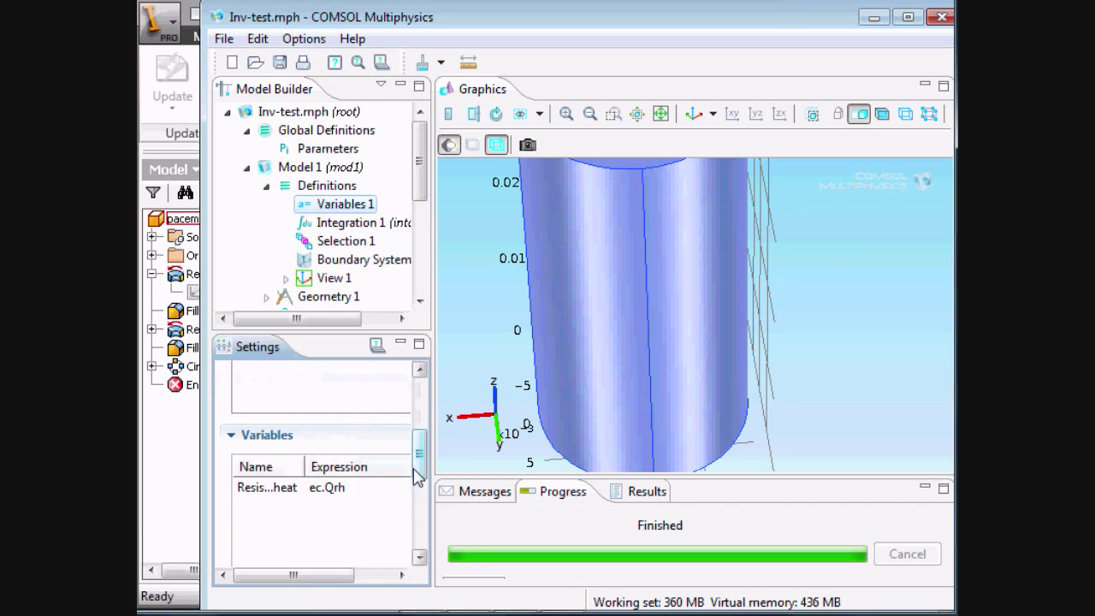
pyautogui.click(364, 226)
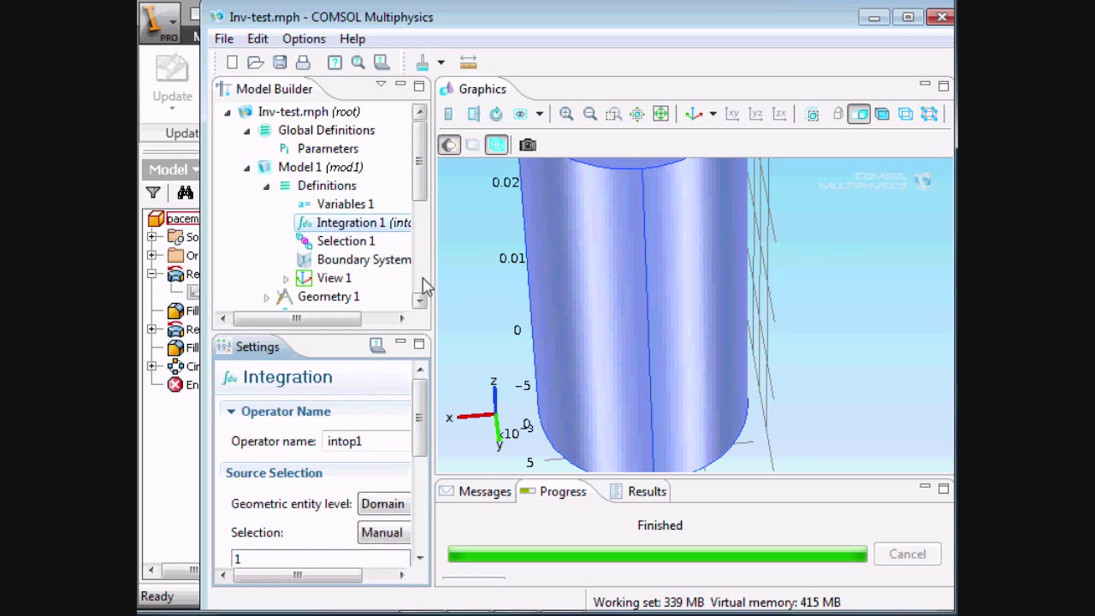
pyautogui.doubleClick(284, 186)
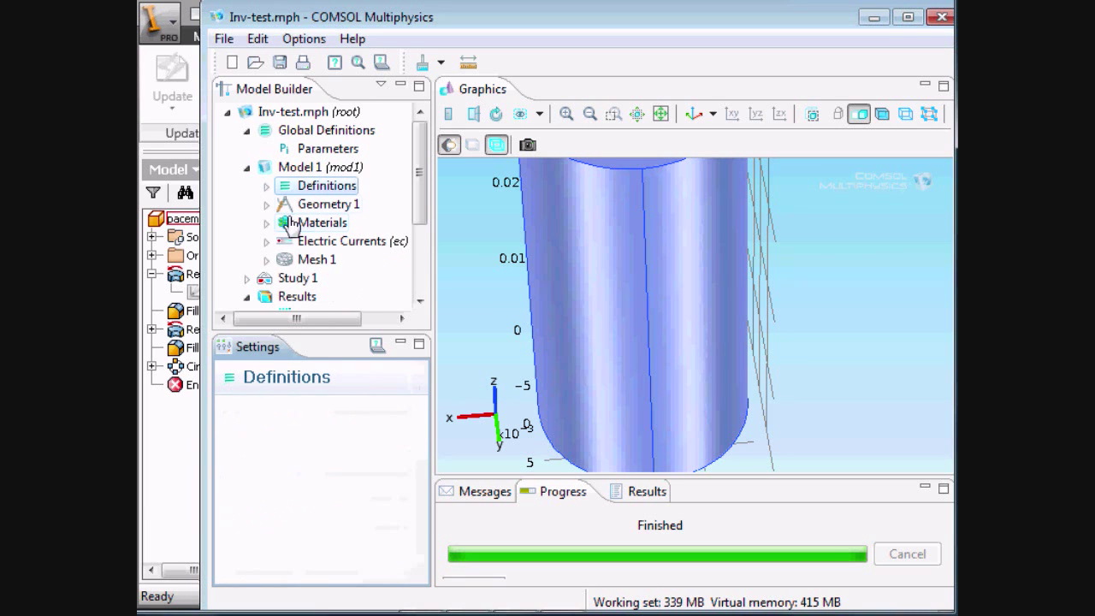
# Inspect Geometry 1, Initial Values 1, Ground 1 on boundaries 21–22, and Study 1
pyautogui.click(267, 205)
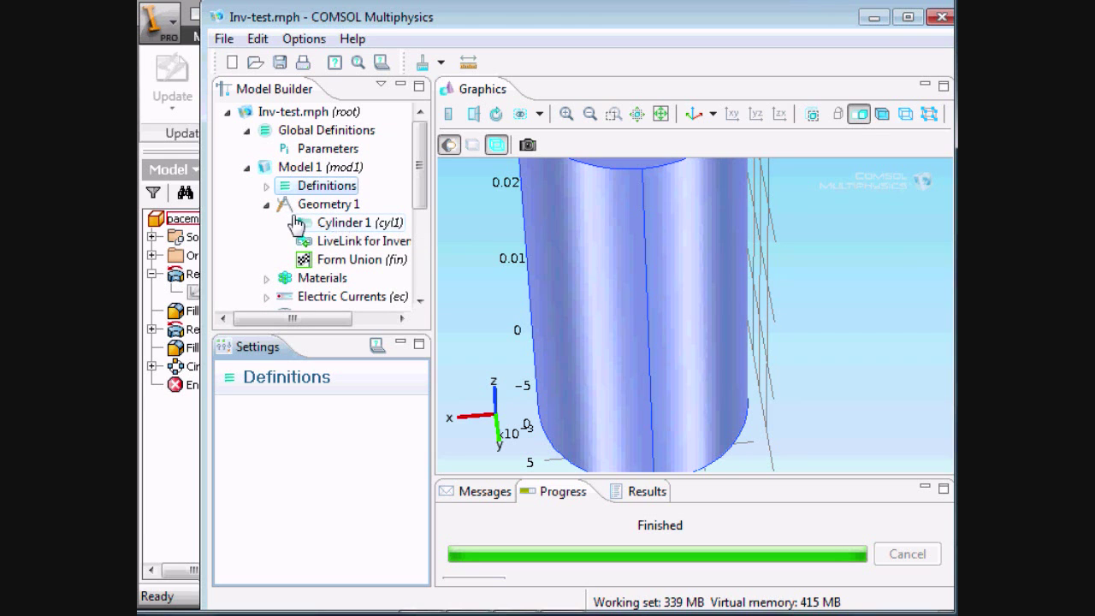
pyautogui.click(266, 204)
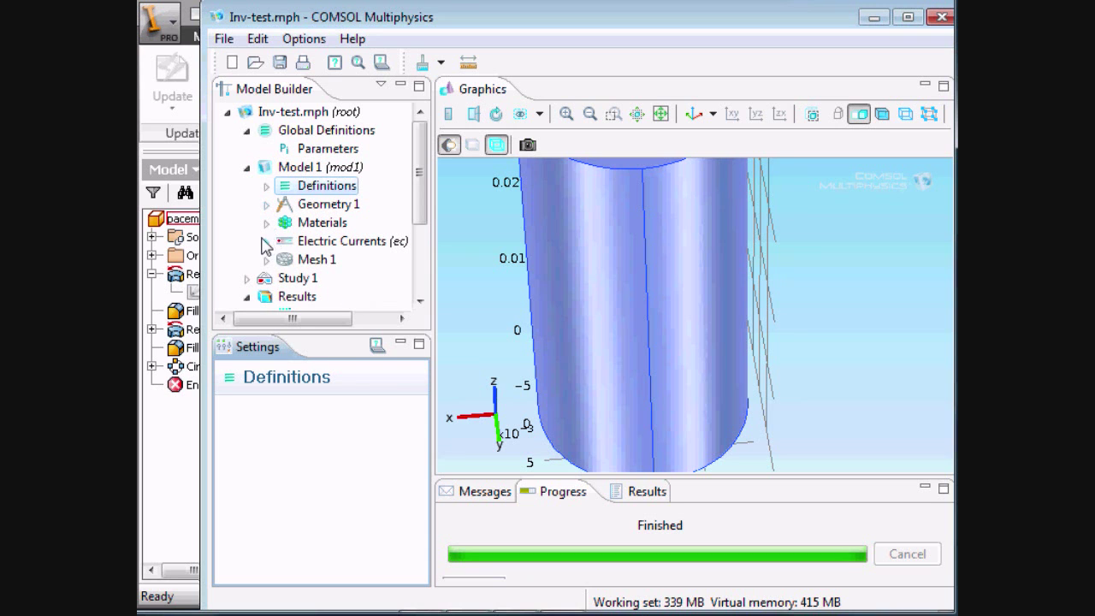
pyautogui.click(266, 241)
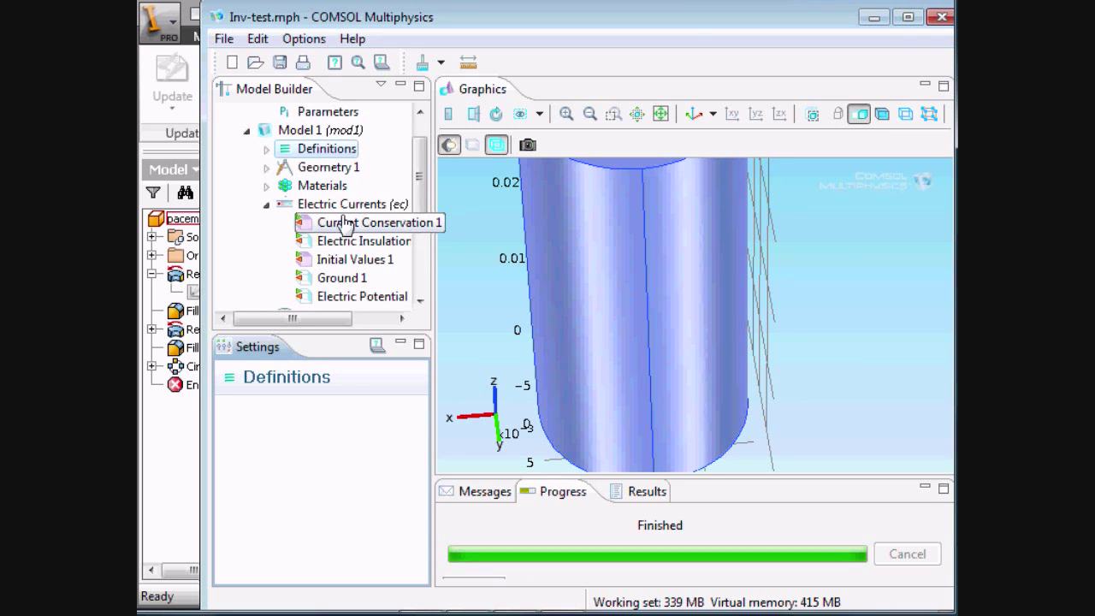
pyautogui.click(355, 260)
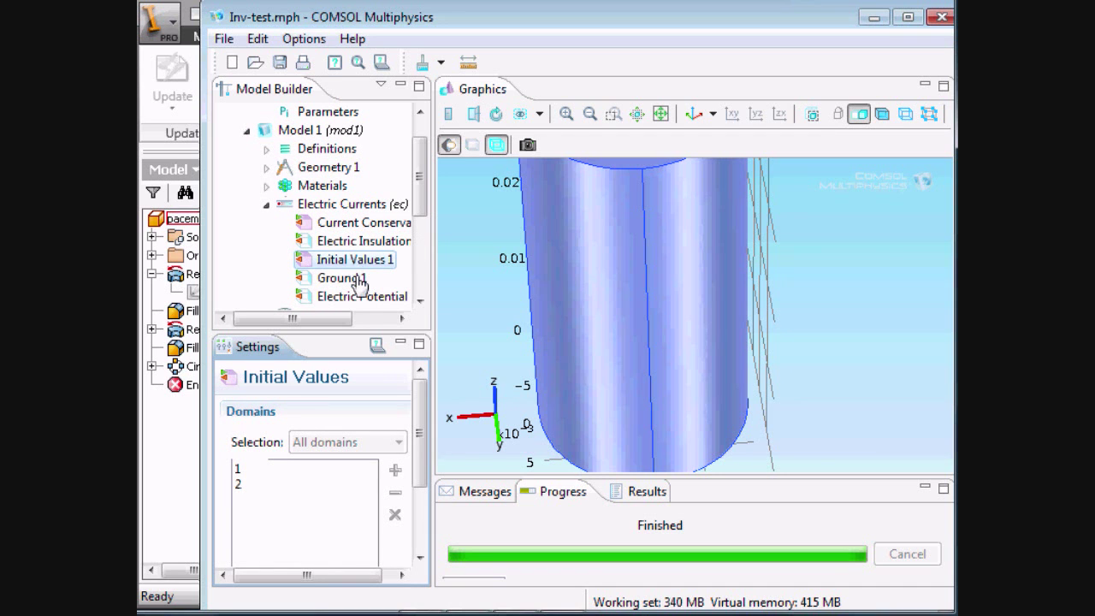
pyautogui.click(358, 284)
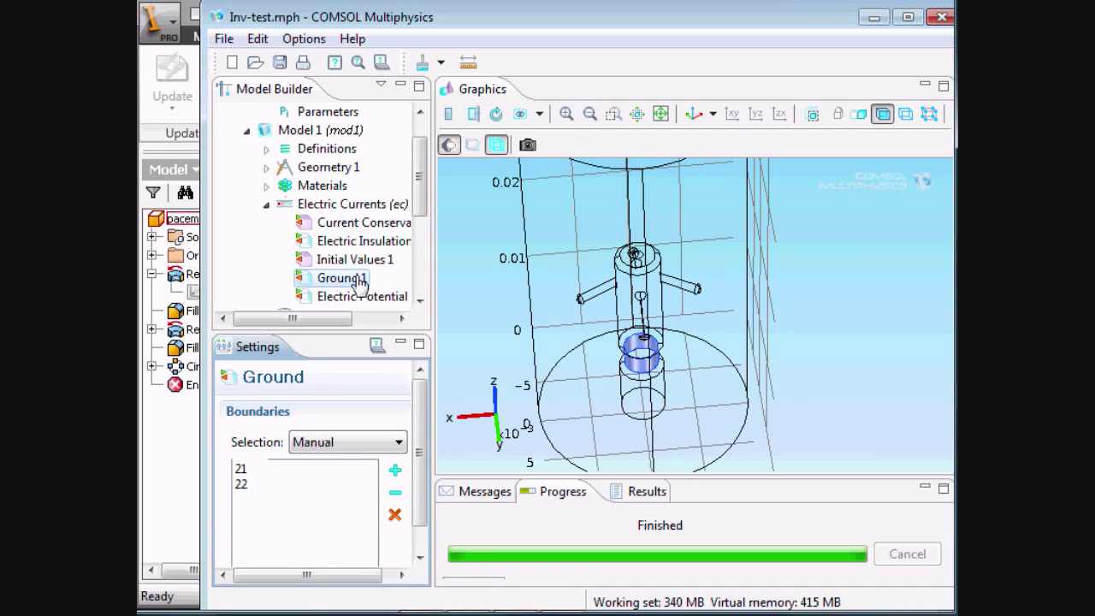
pyautogui.click(265, 205)
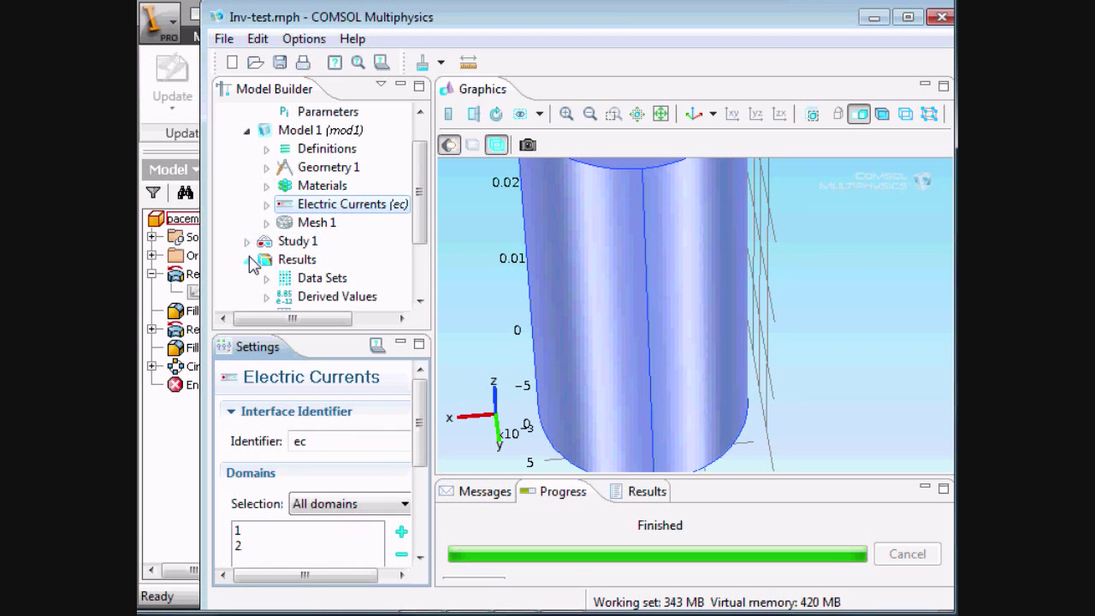
pyautogui.click(247, 241)
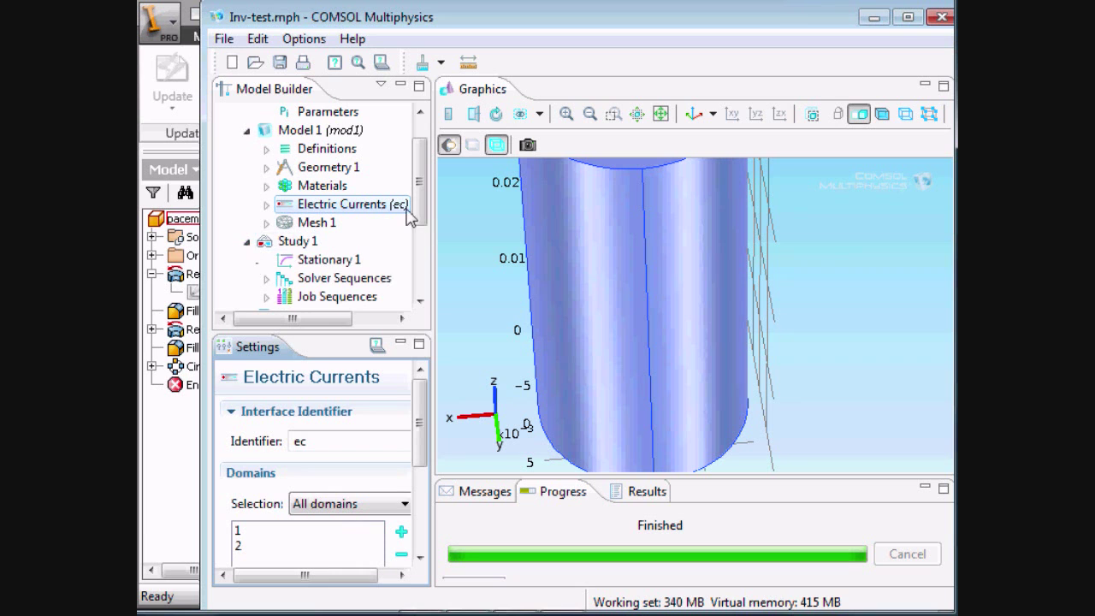
pyautogui.scroll(-3, 419, 242)
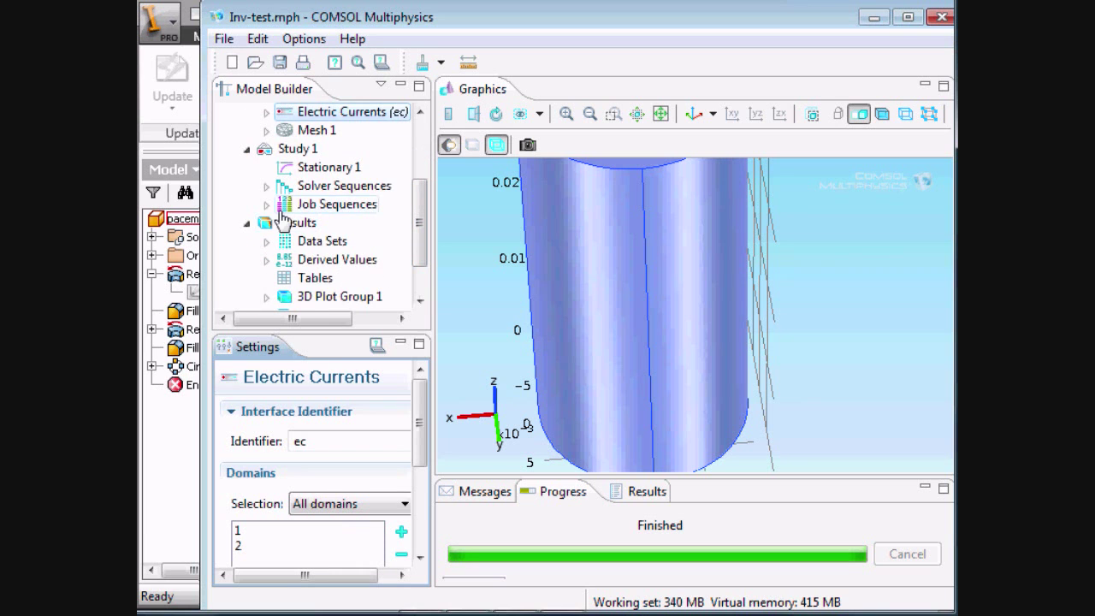
# Open the Parametric 1 sweep settings enlarged to check parameter position with values 8.0 10.0 12.0
pyautogui.click(267, 205)
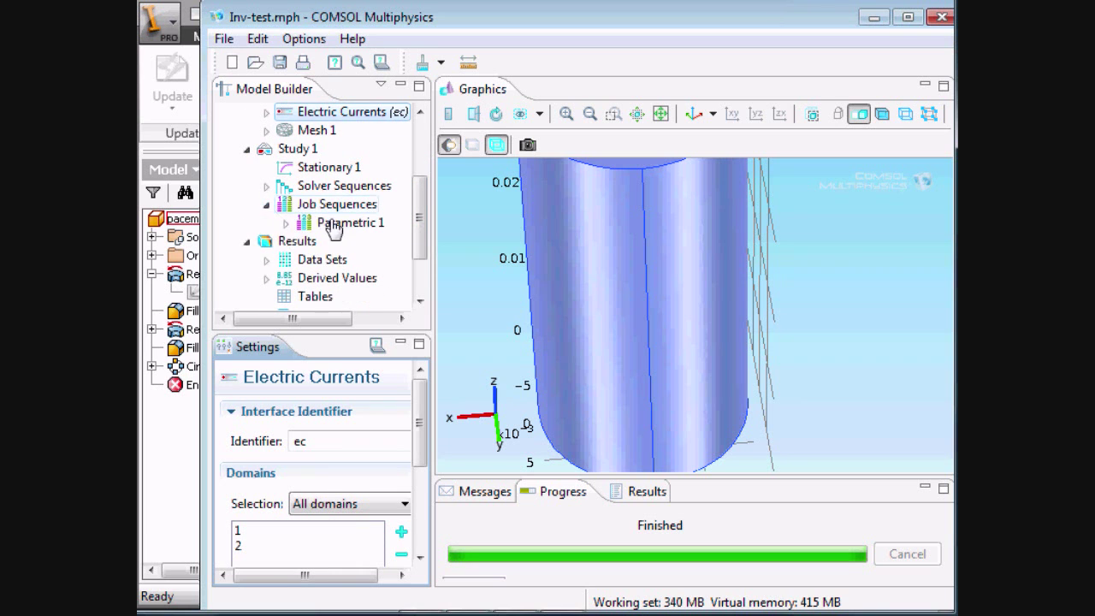
pyautogui.click(286, 223)
pyautogui.click(333, 233)
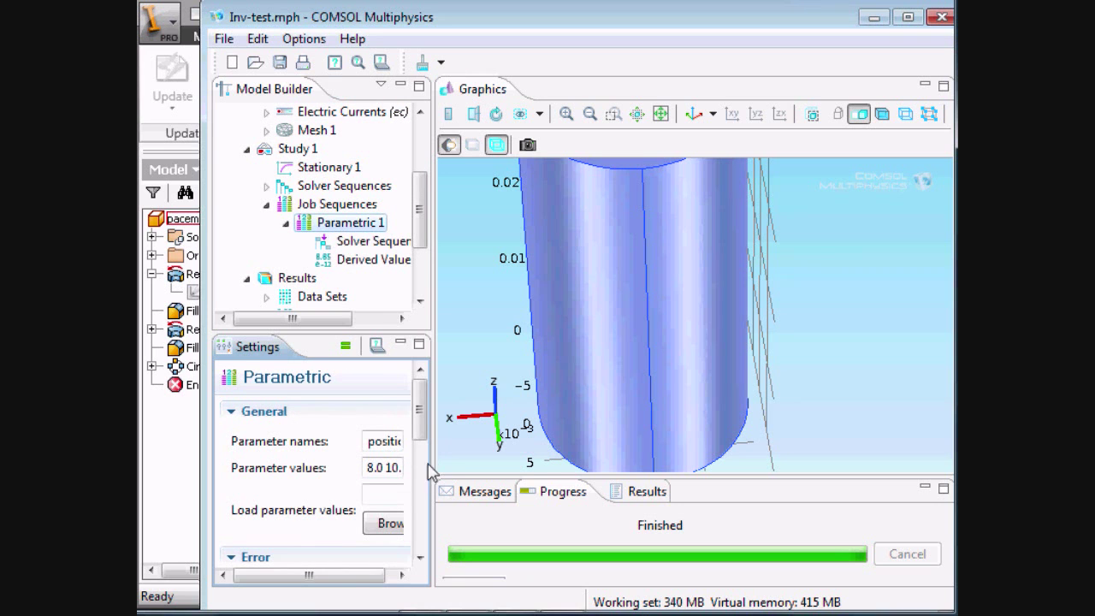
pyautogui.moveTo(349, 576); pyautogui.dragTo(366, 576)
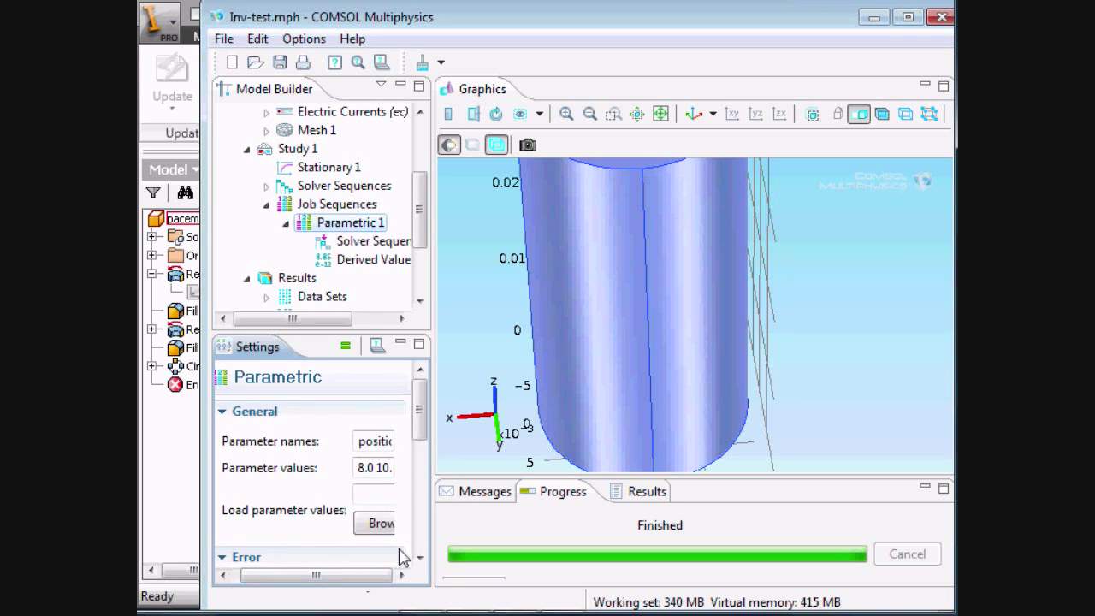
pyautogui.doubleClick(285, 350)
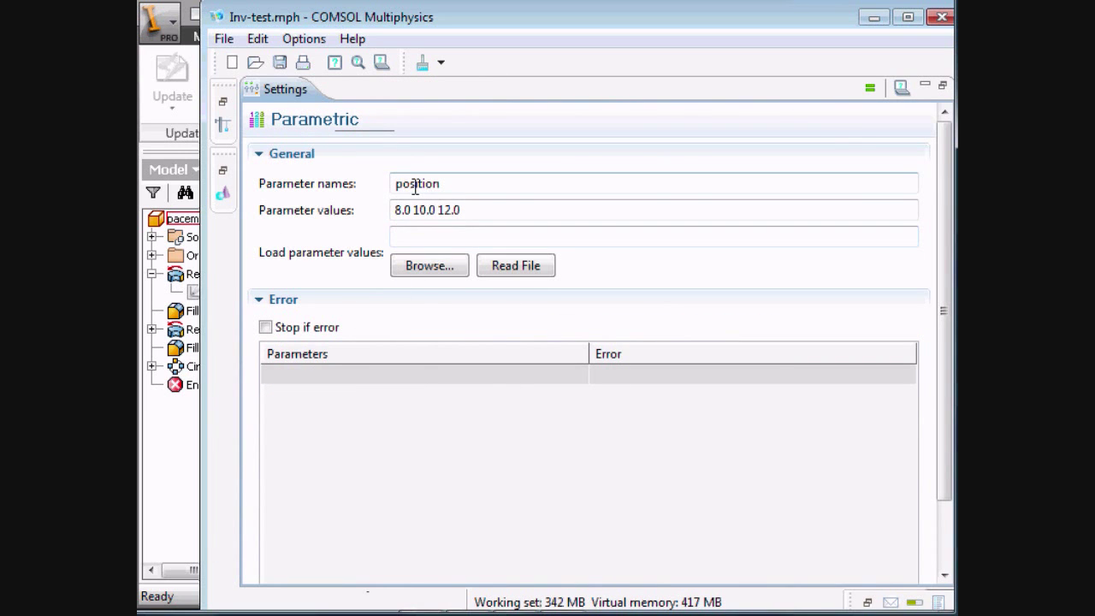
pyautogui.doubleClick(414, 187)
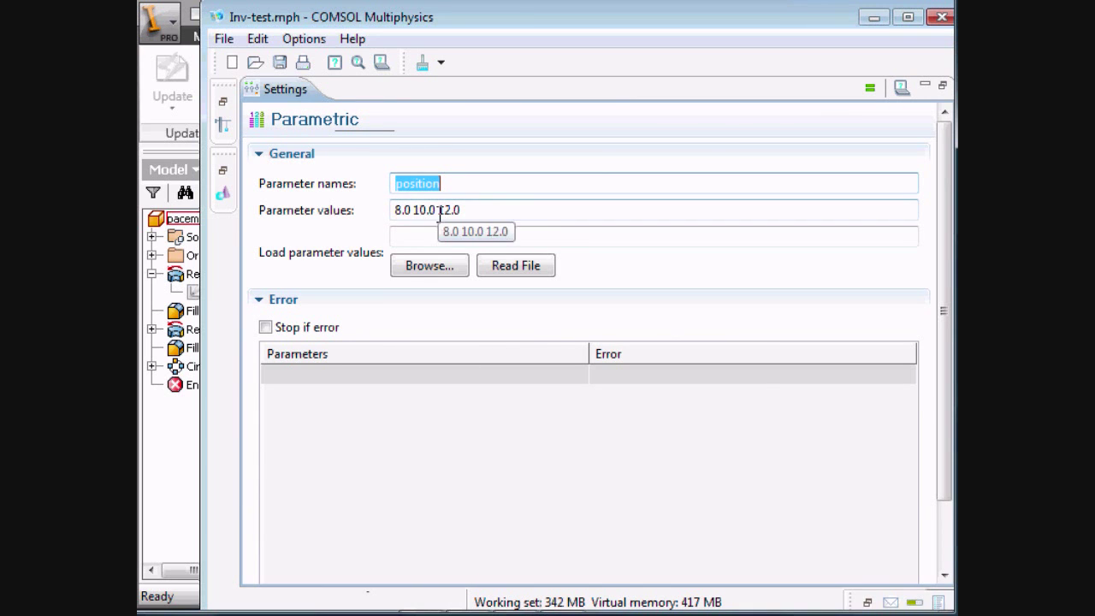
# Restore the normal window layout and expand 1D Plot Group 3 to show its Global 1 plot
pyautogui.doubleClick(285, 89)
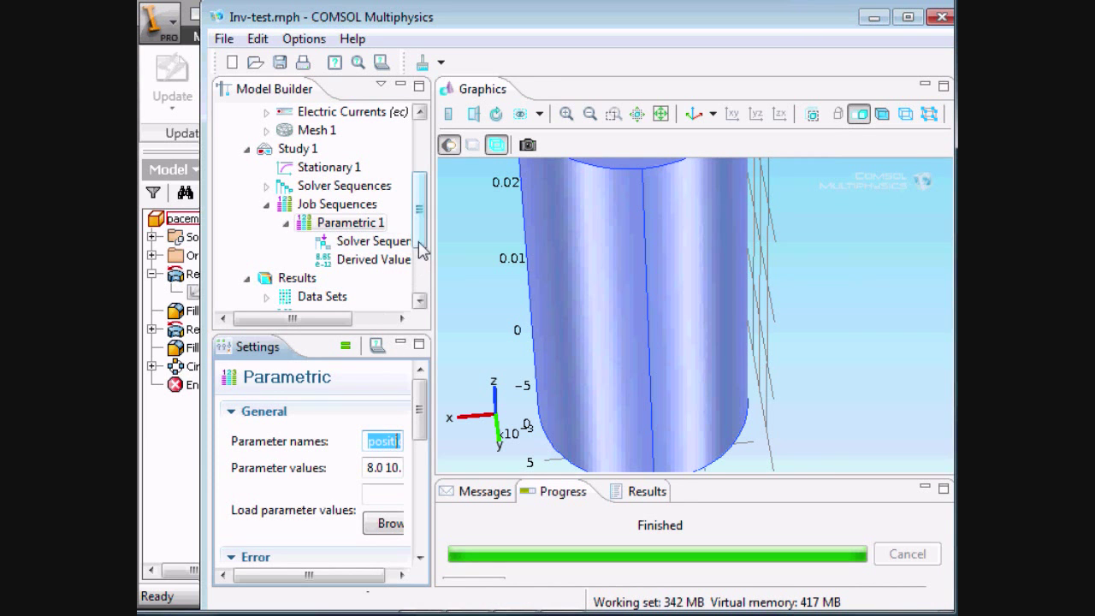
pyautogui.moveTo(419, 251); pyautogui.dragTo(419, 295)
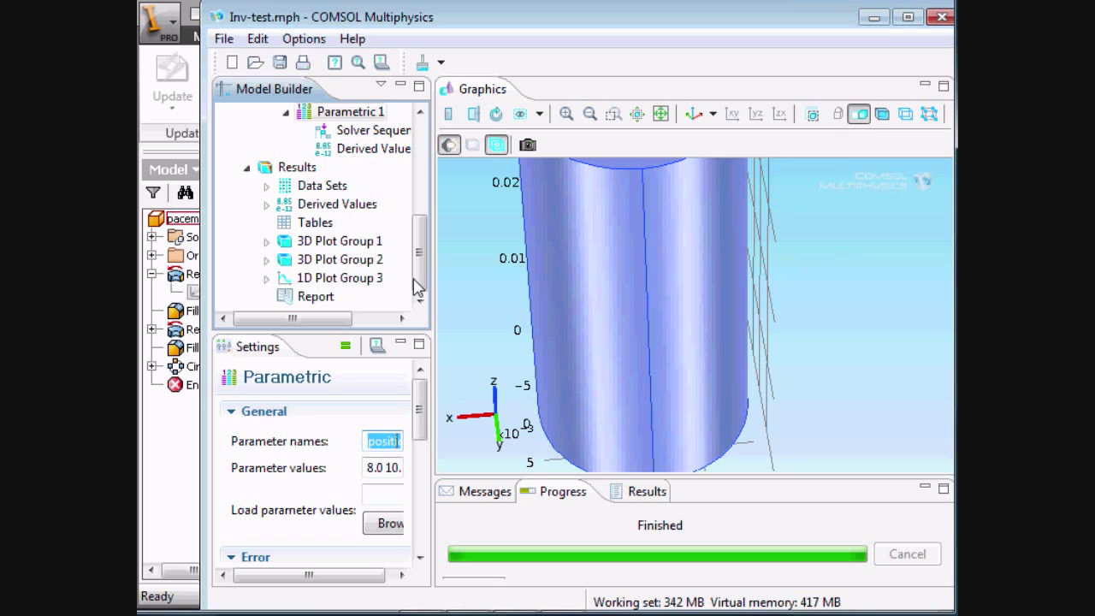
pyautogui.click(266, 279)
# Plot intop1(ec.Qrh) against position 8–12, a line falling from about 0.1445 to 0.1405
pyautogui.click(338, 297)
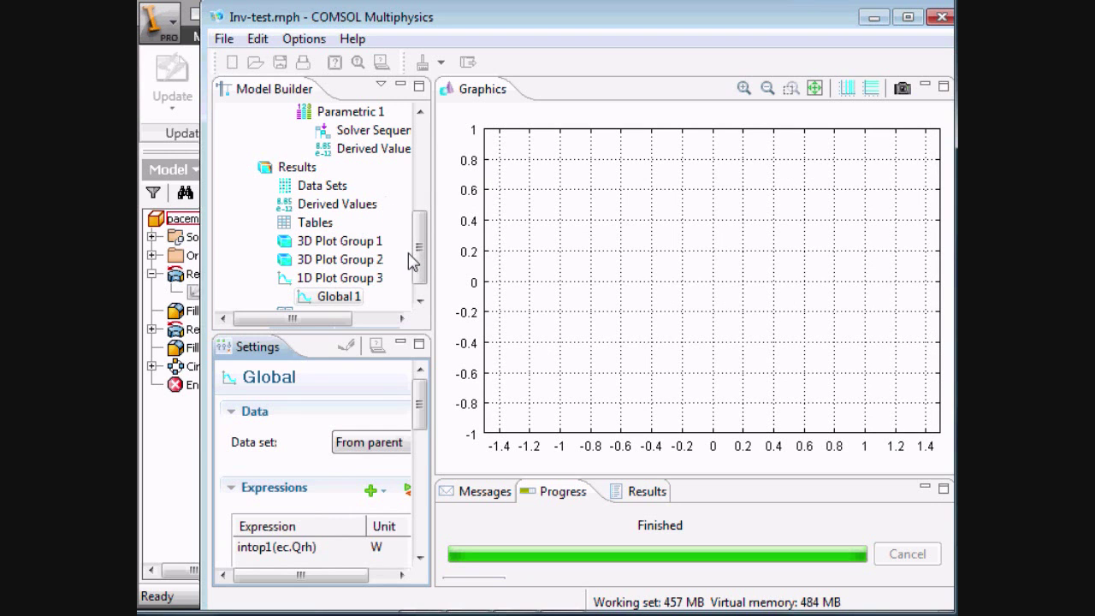
pyautogui.click(375, 153)
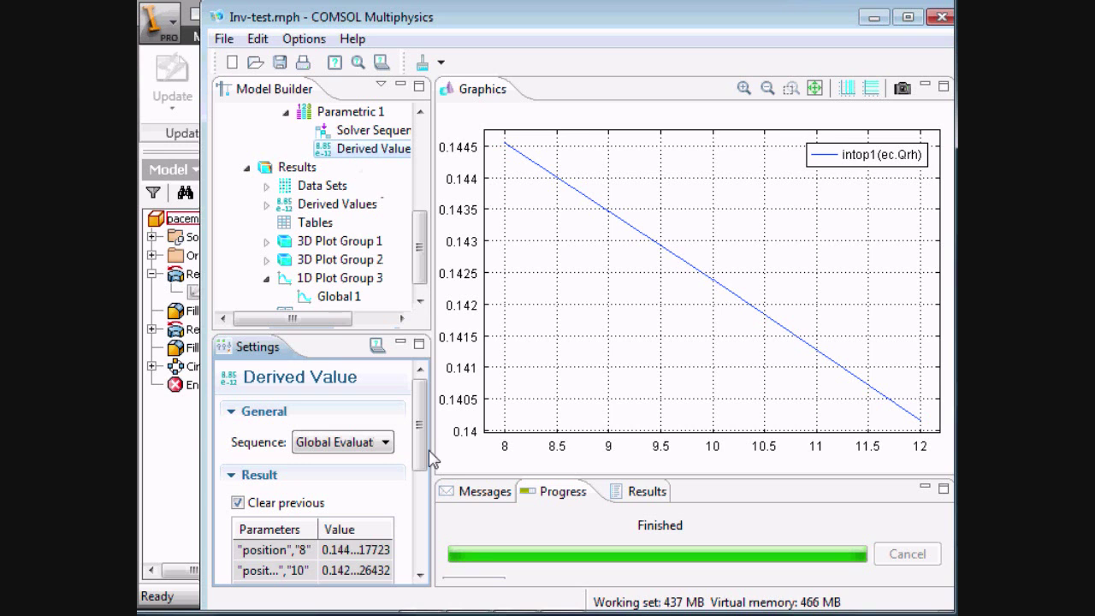
pyautogui.moveTo(420, 452); pyautogui.dragTo(419, 479)
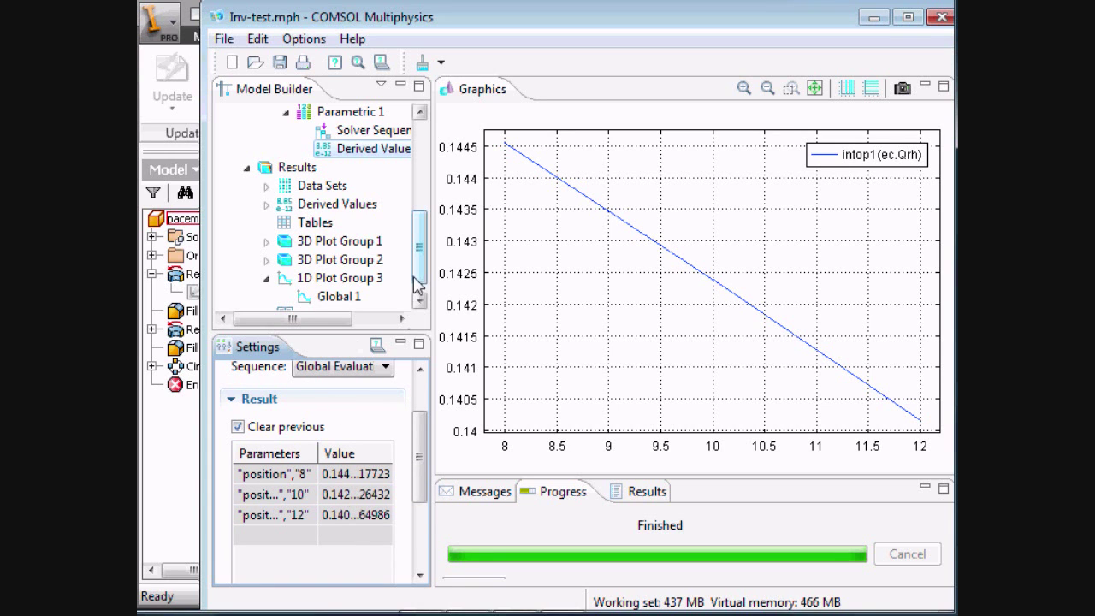
pyautogui.moveTo(419, 274); pyautogui.dragTo(419, 209)
pyautogui.click(358, 231)
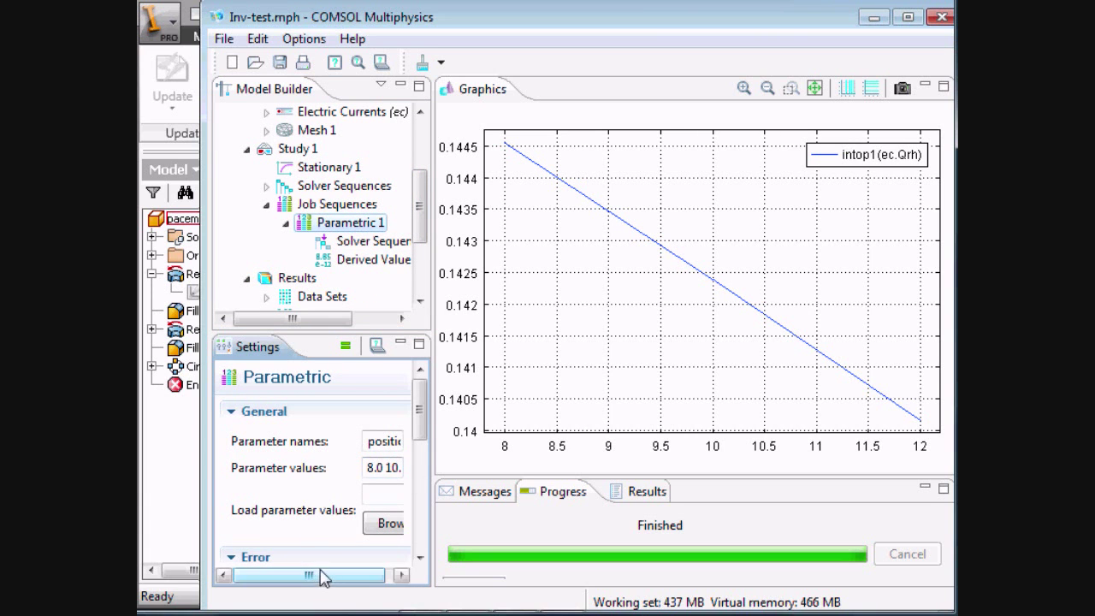
# Replace the swept position values 8.0 10.0 12.0 with range(6,0.25,12)
pyautogui.moveTo(323, 577); pyautogui.dragTo(332, 577)
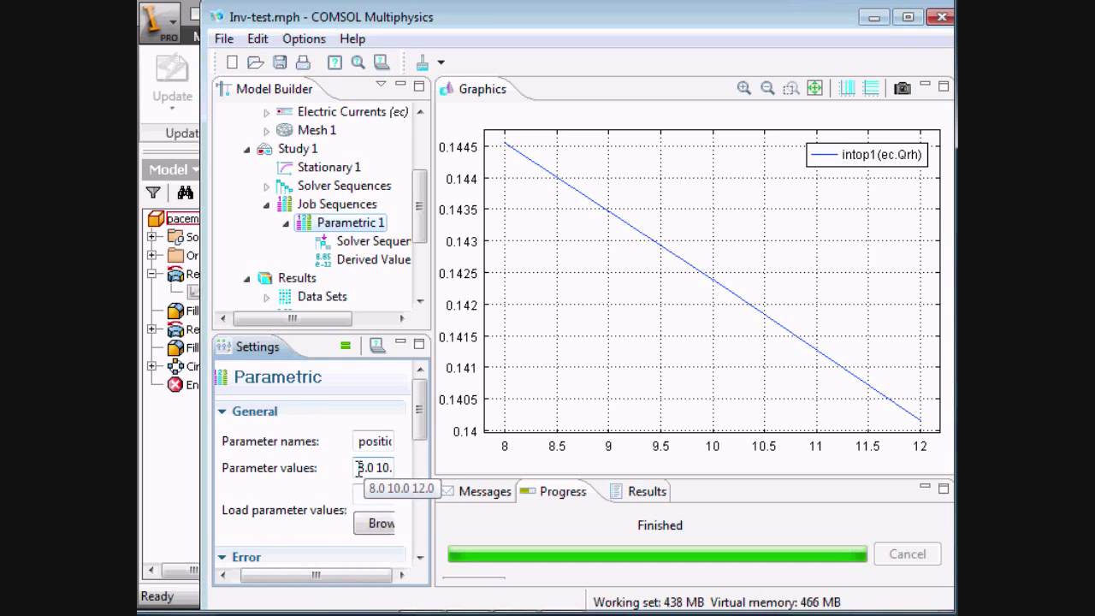
pyautogui.doubleClick(274, 348)
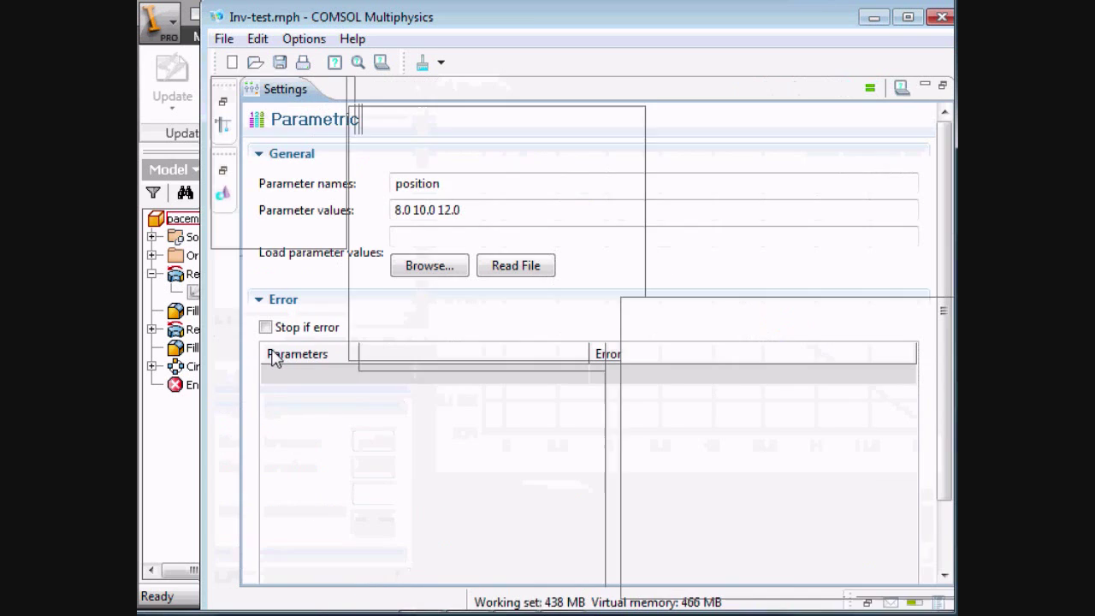
pyautogui.moveTo(482, 208); pyautogui.dragTo(373, 208)
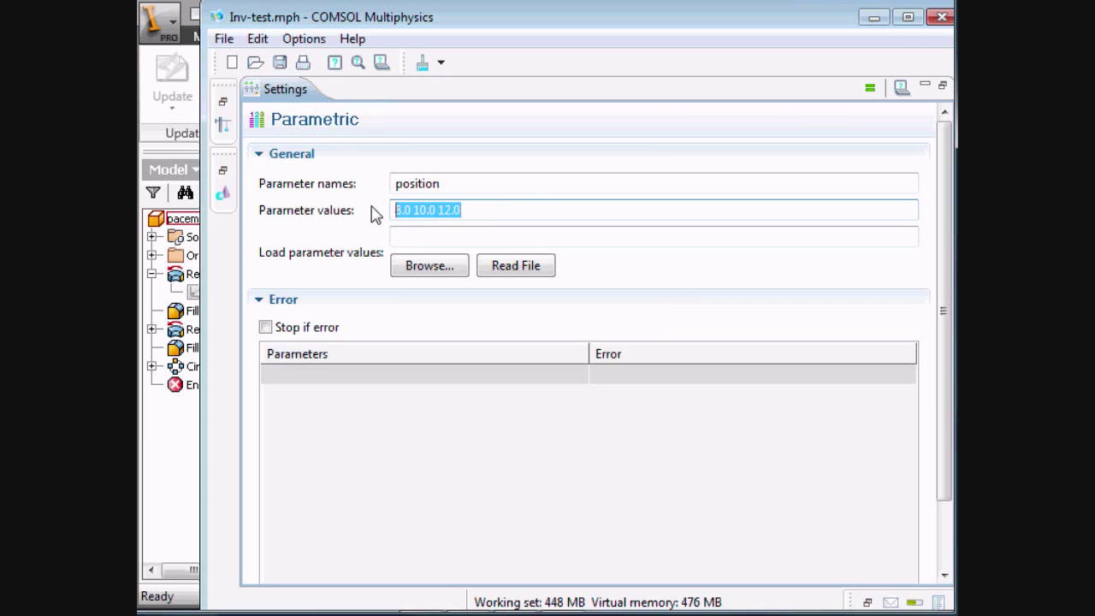
pyautogui.write('range(6,0.25,12')
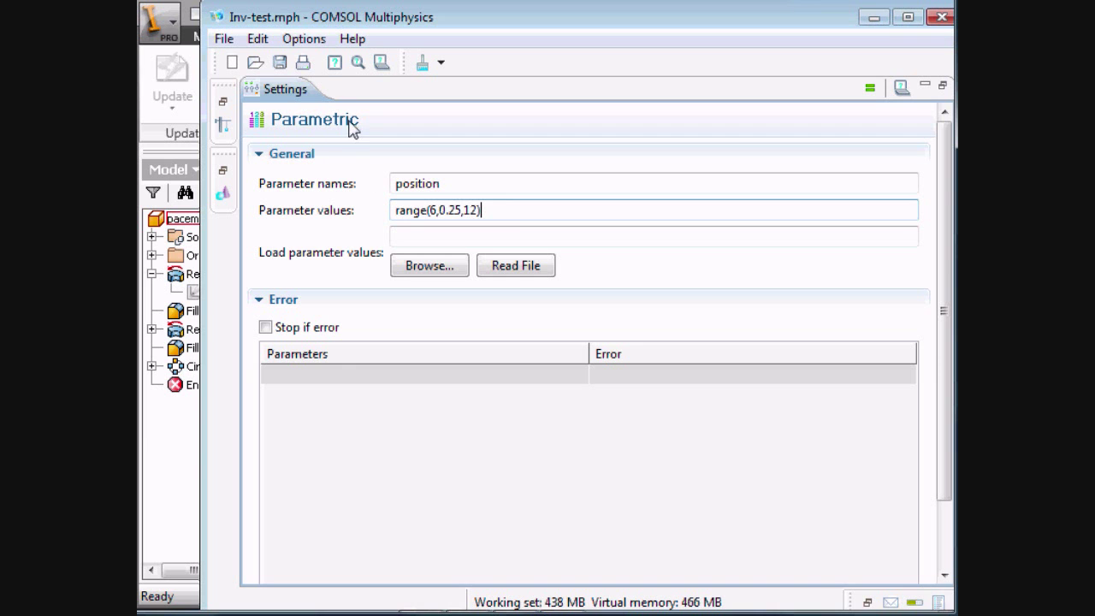
pyautogui.doubleClick(301, 96)
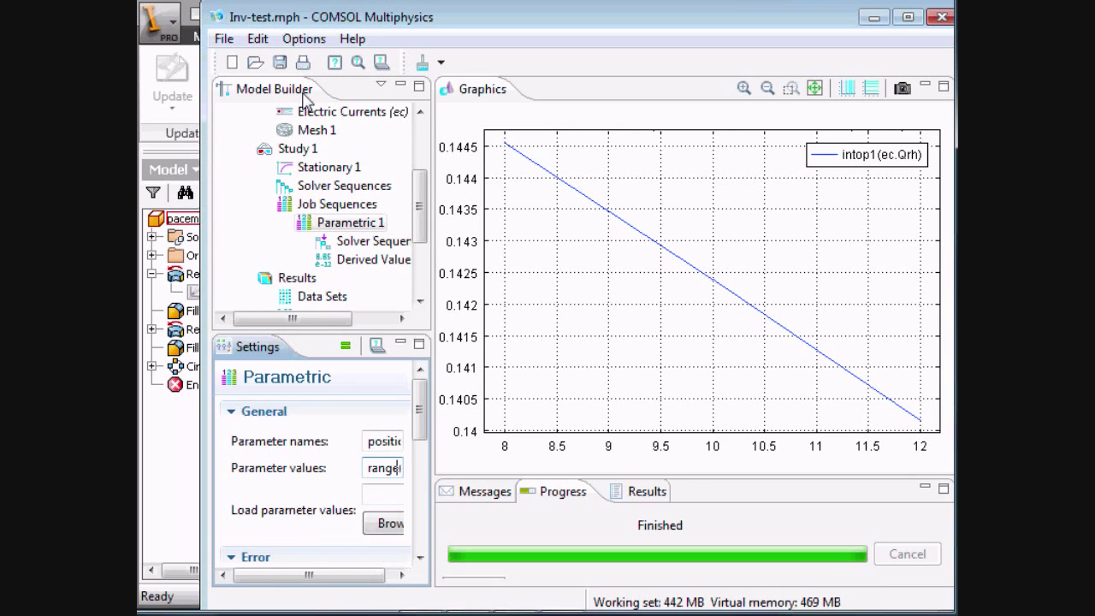
# Run the parametric sweep over positions 6–12 and bring the Inventor electrode model forward
pyautogui.click(345, 347)
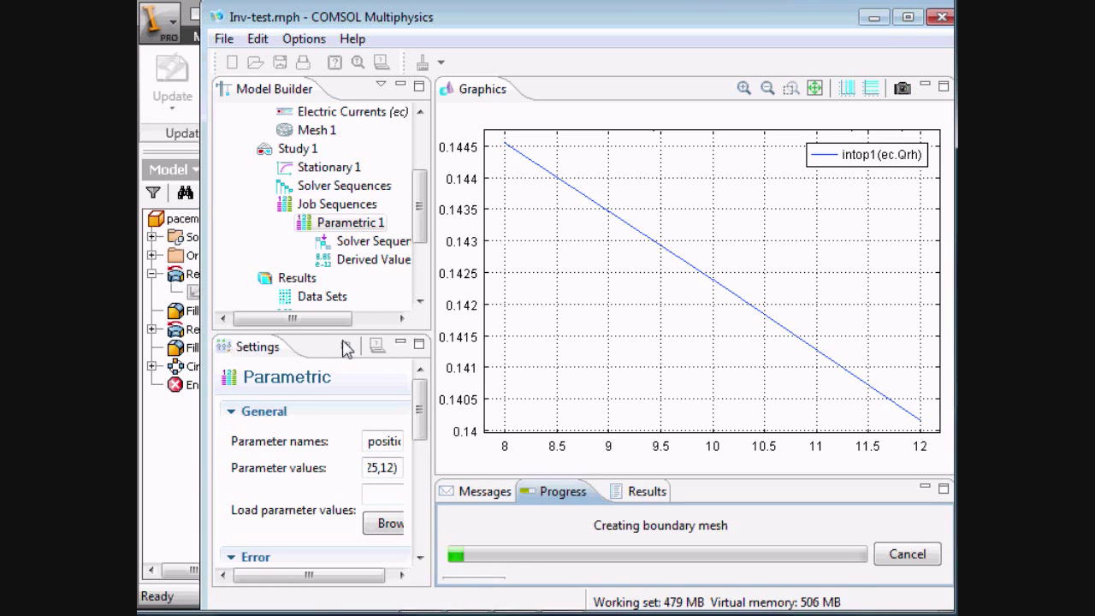
pyautogui.click(177, 451)
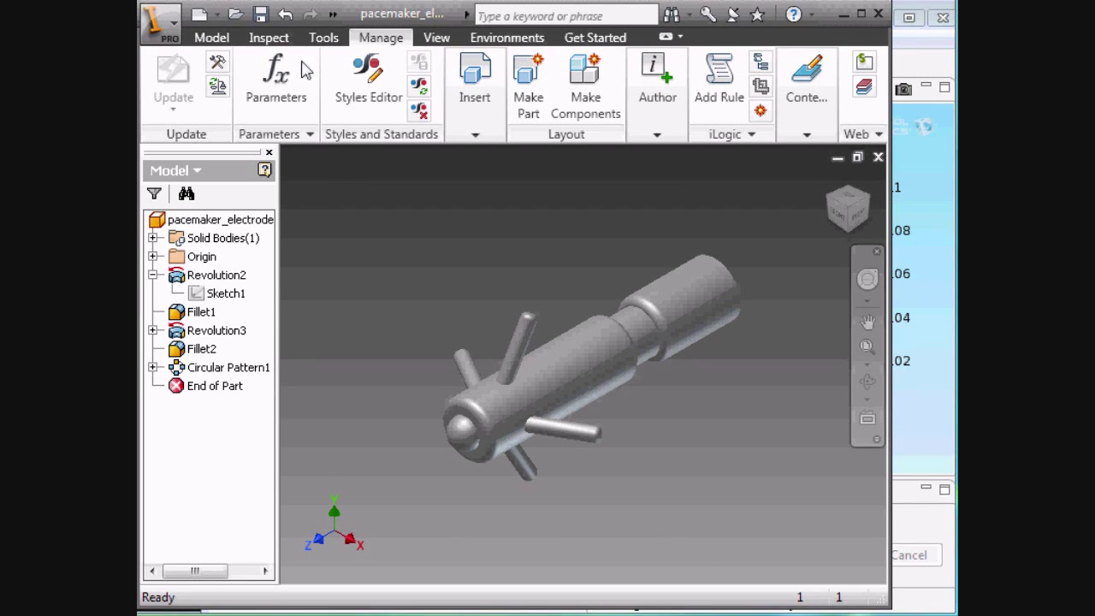
# Back in COMSOL, view the resistive-heat curve for positions 6–12, then the 3D surface potential plot
pyautogui.click(931, 474)
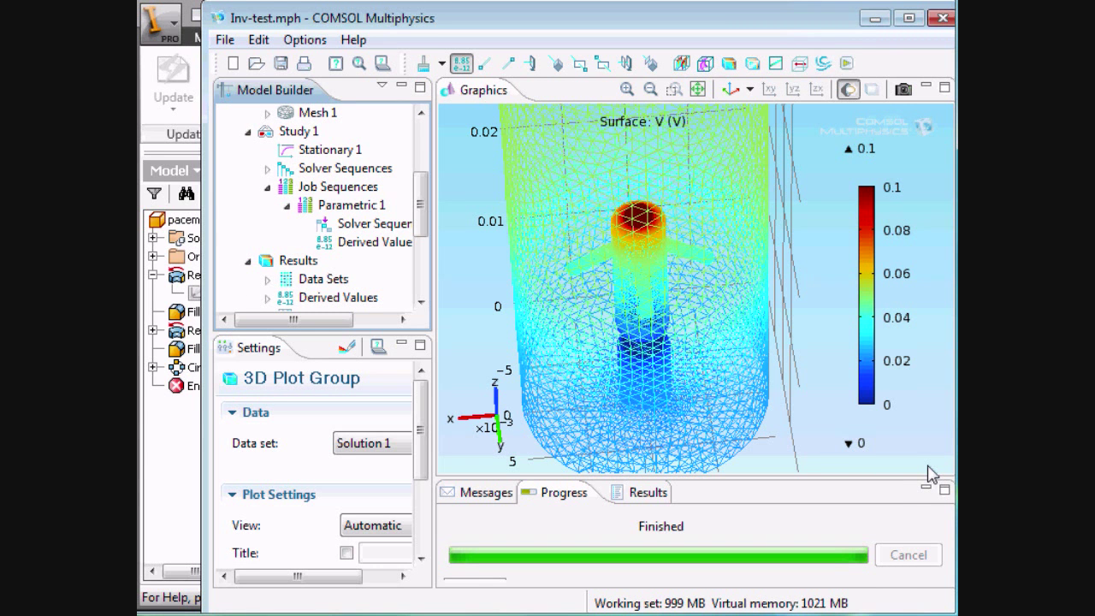
pyautogui.moveTo(419, 196); pyautogui.dragTo(419, 230)
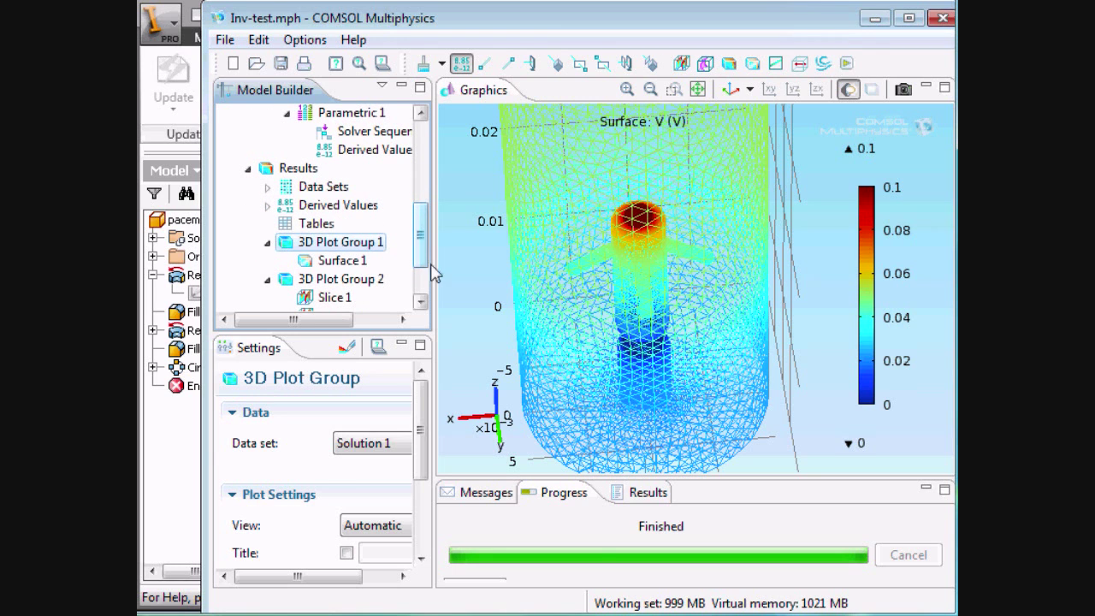
pyautogui.scroll(-3, 425, 285)
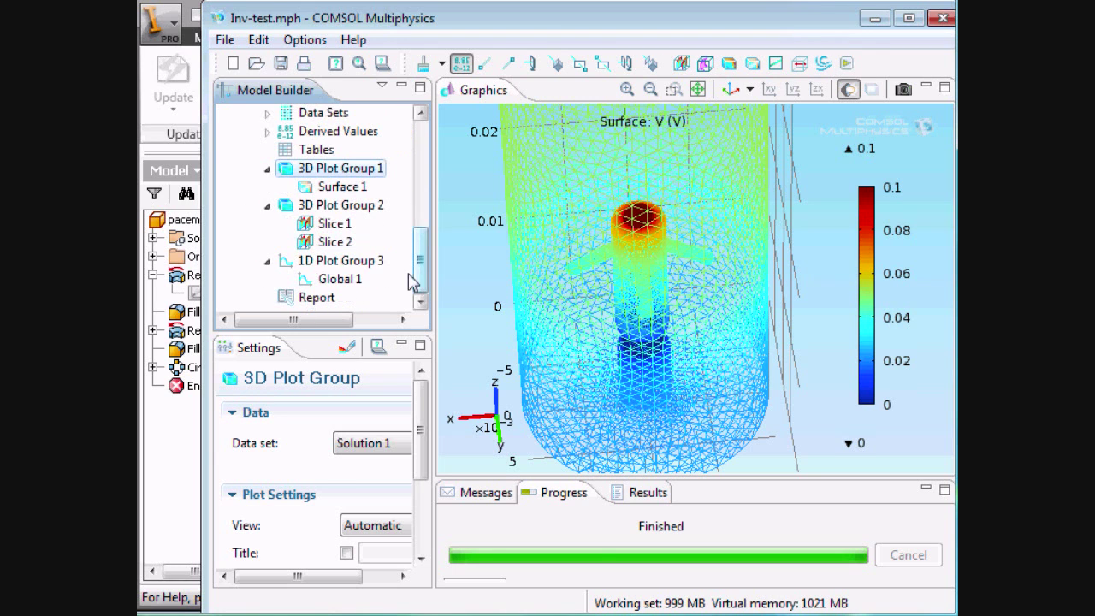
pyautogui.click(355, 279)
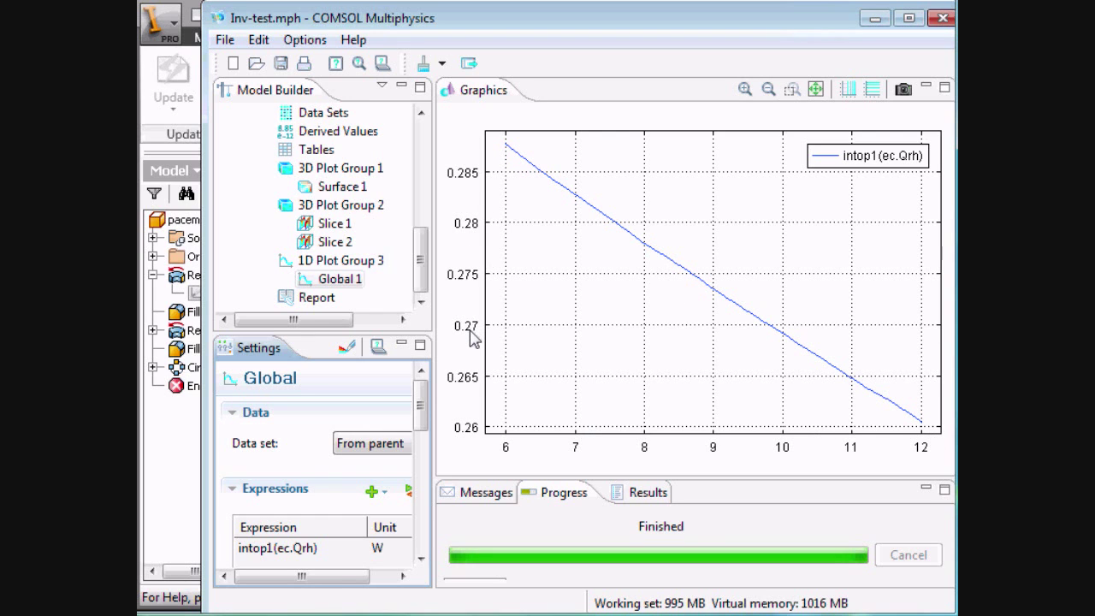
pyautogui.moveTo(425, 273); pyautogui.dragTo(426, 253)
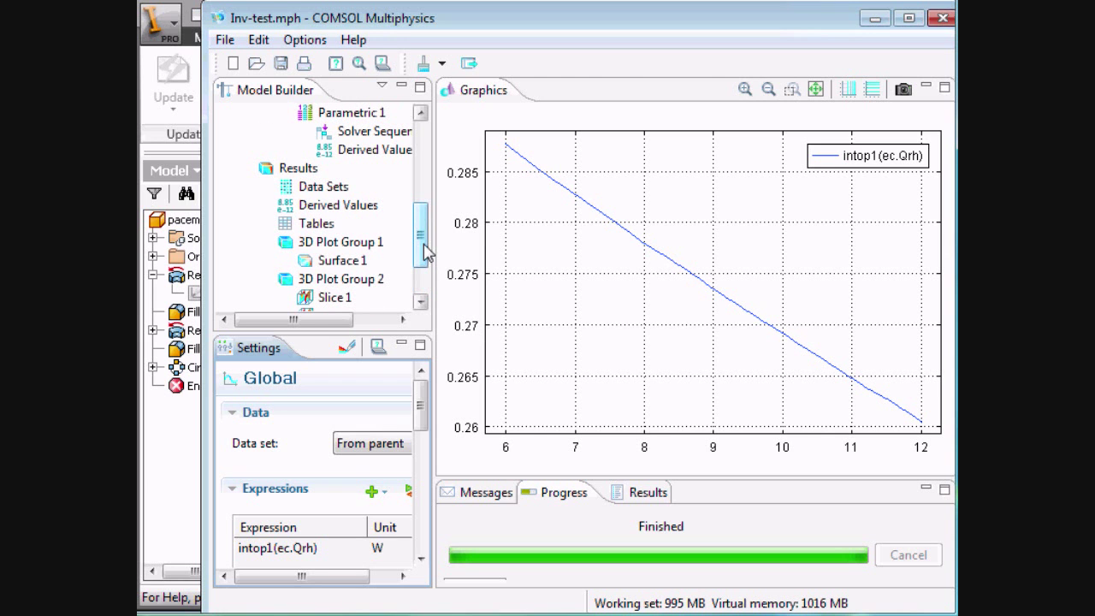
pyautogui.click(364, 243)
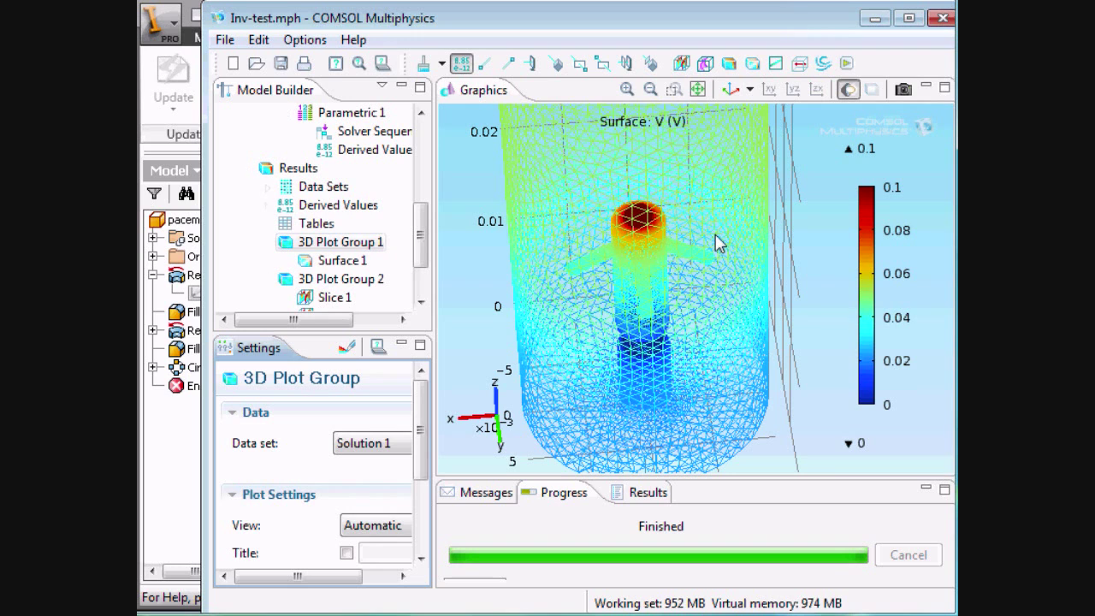
# Set the surface potential plot to Solution 2 at position 6.25 and replot it
pyautogui.click(389, 445)
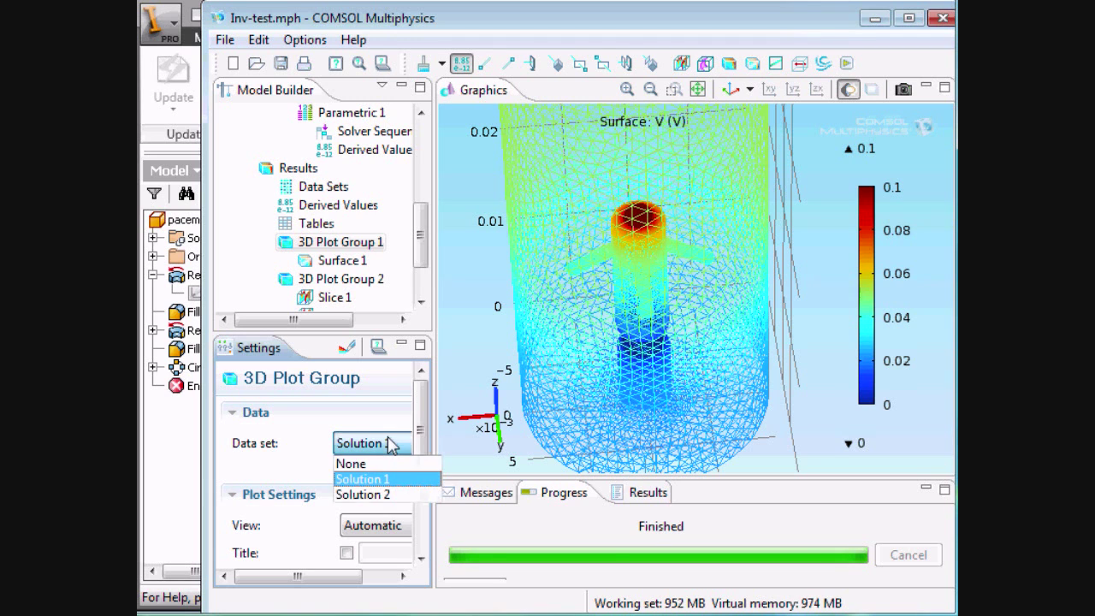
pyautogui.click(389, 496)
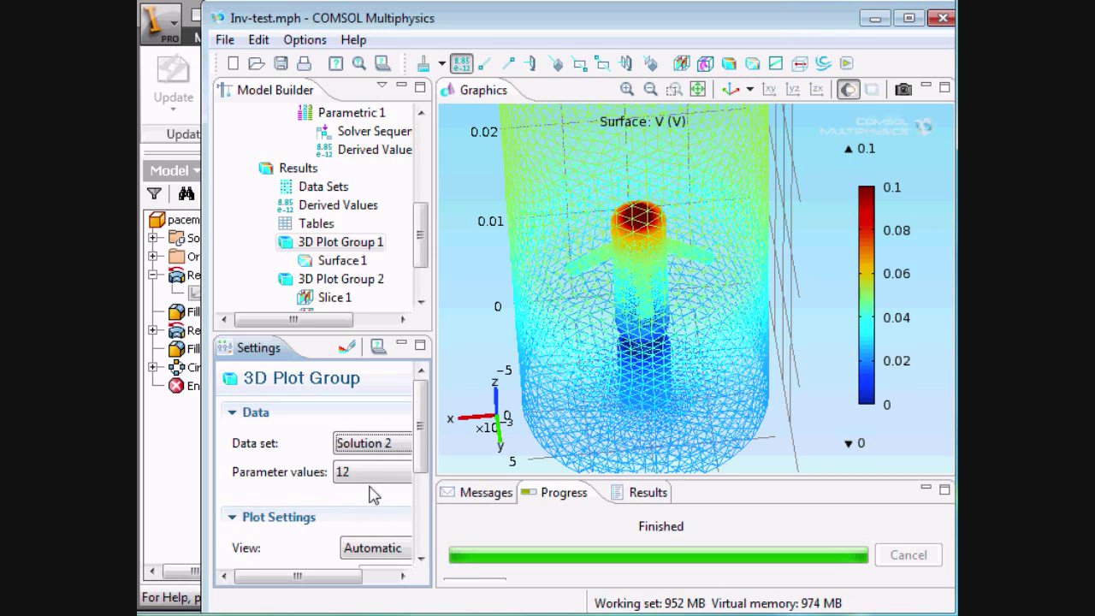
pyautogui.click(362, 473)
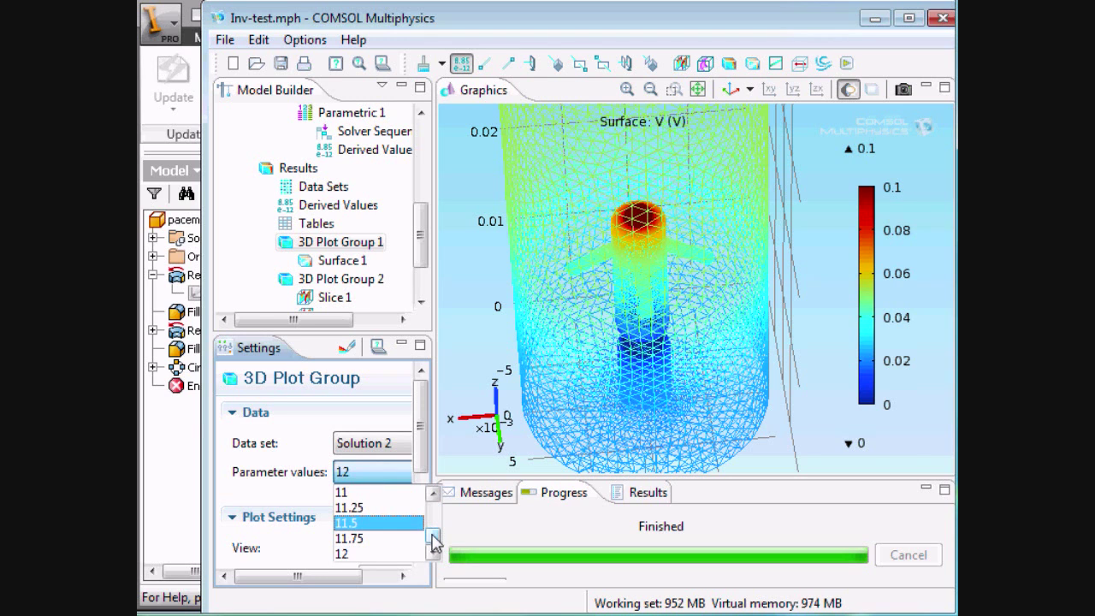
pyautogui.moveTo(434, 541); pyautogui.dragTo(433, 503)
pyautogui.click(374, 510)
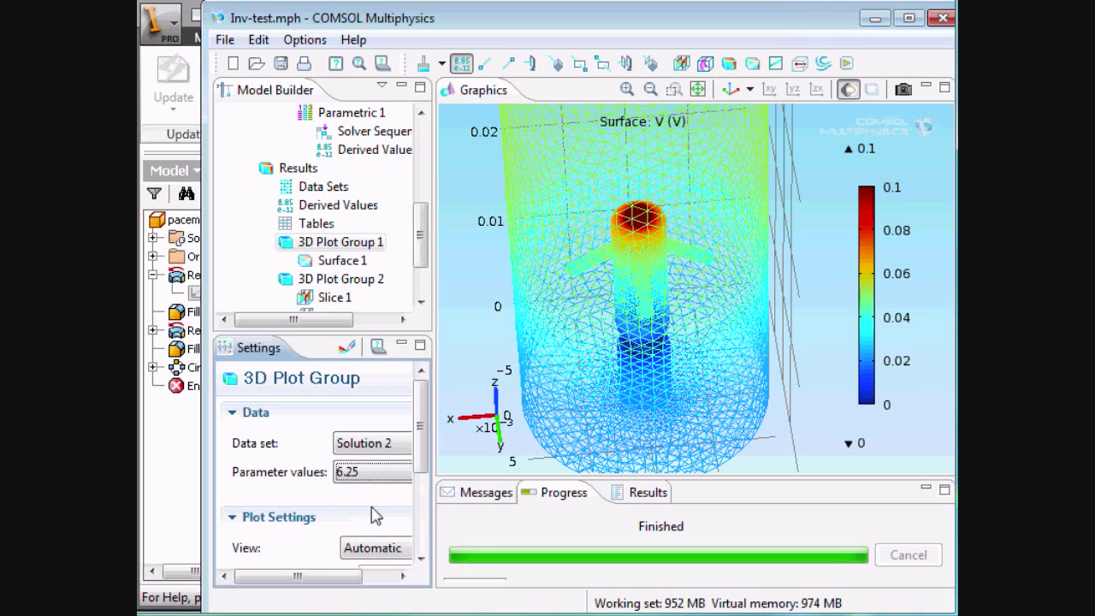
pyautogui.click(347, 350)
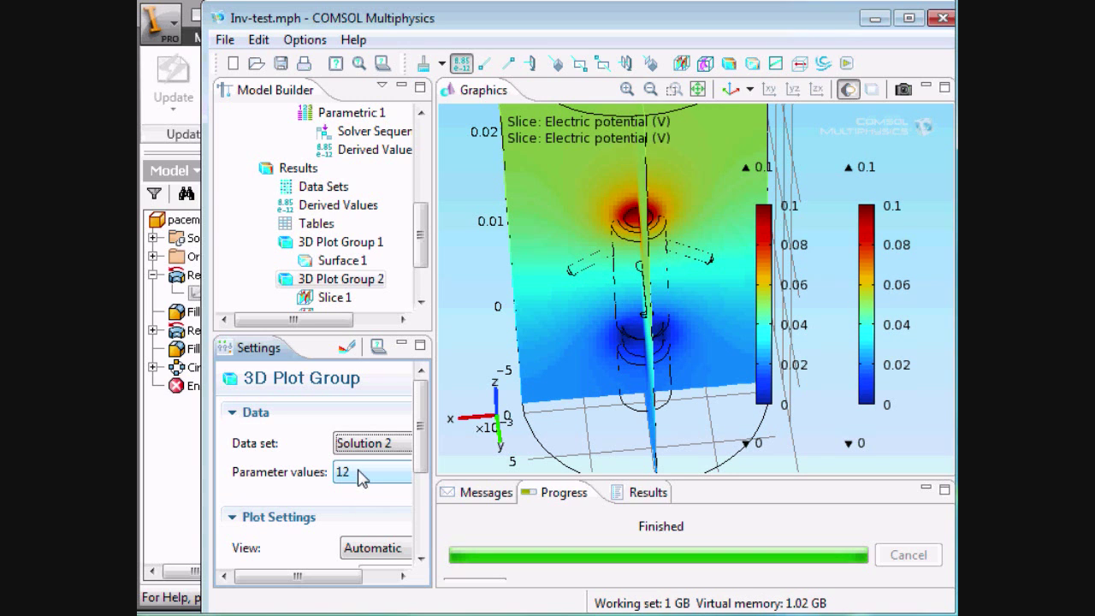
# Show the slice potential plot at position 8.75 and replot it
pyautogui.click(361, 478)
pyautogui.scroll(3, 384, 513)
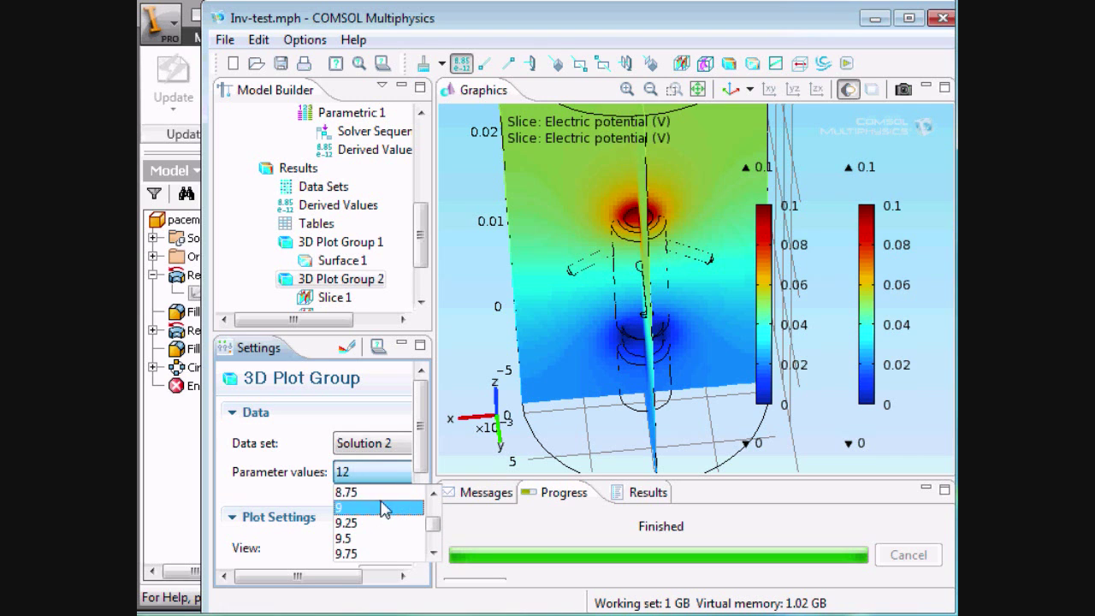
pyautogui.click(368, 491)
pyautogui.click(349, 349)
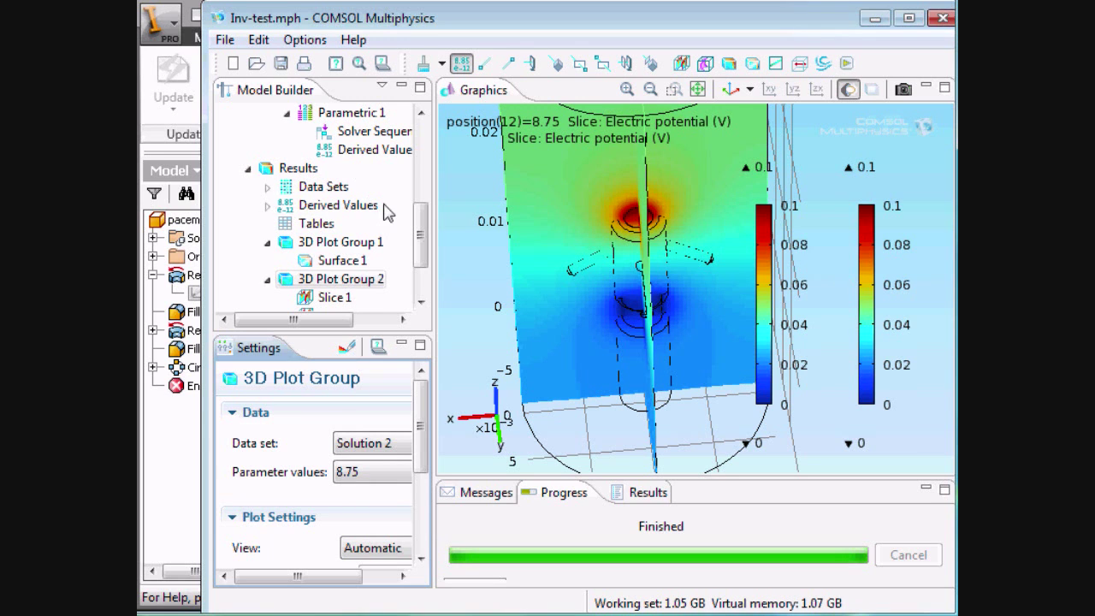
# Show Derived Value 1's Global Evaluation table, about 0.287 at position 6 down to 0.276 at 8.25
pyautogui.click(374, 150)
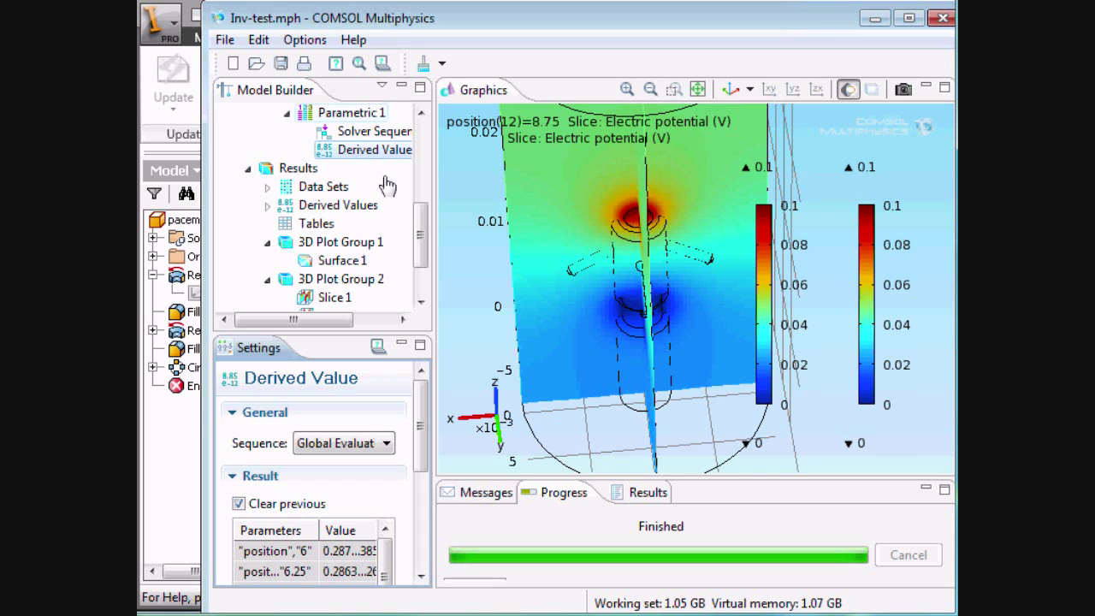
pyautogui.moveTo(420, 434); pyautogui.dragTo(422, 512)
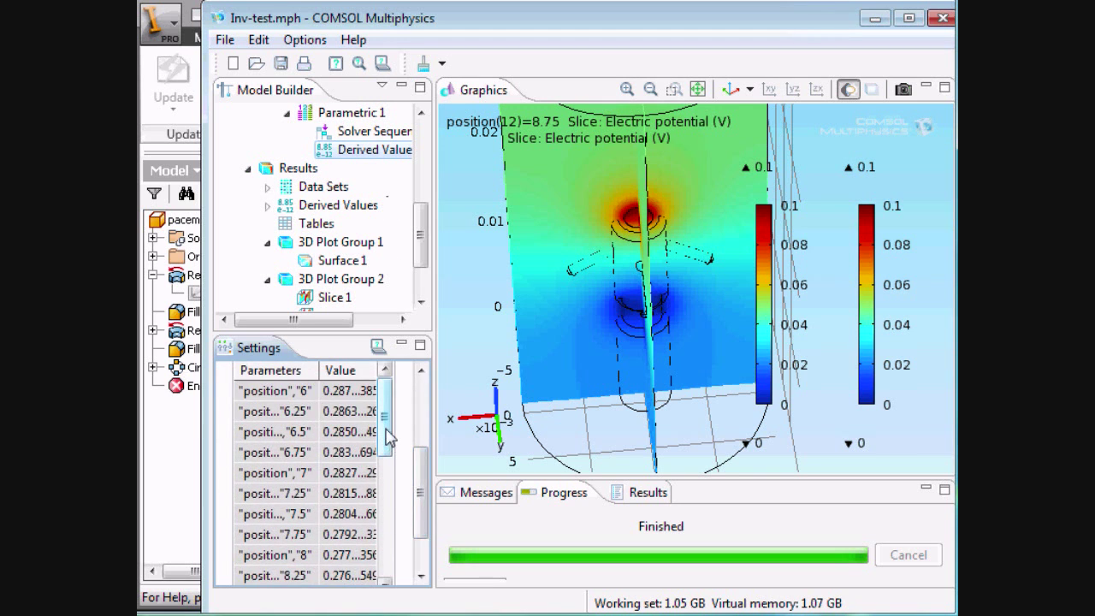